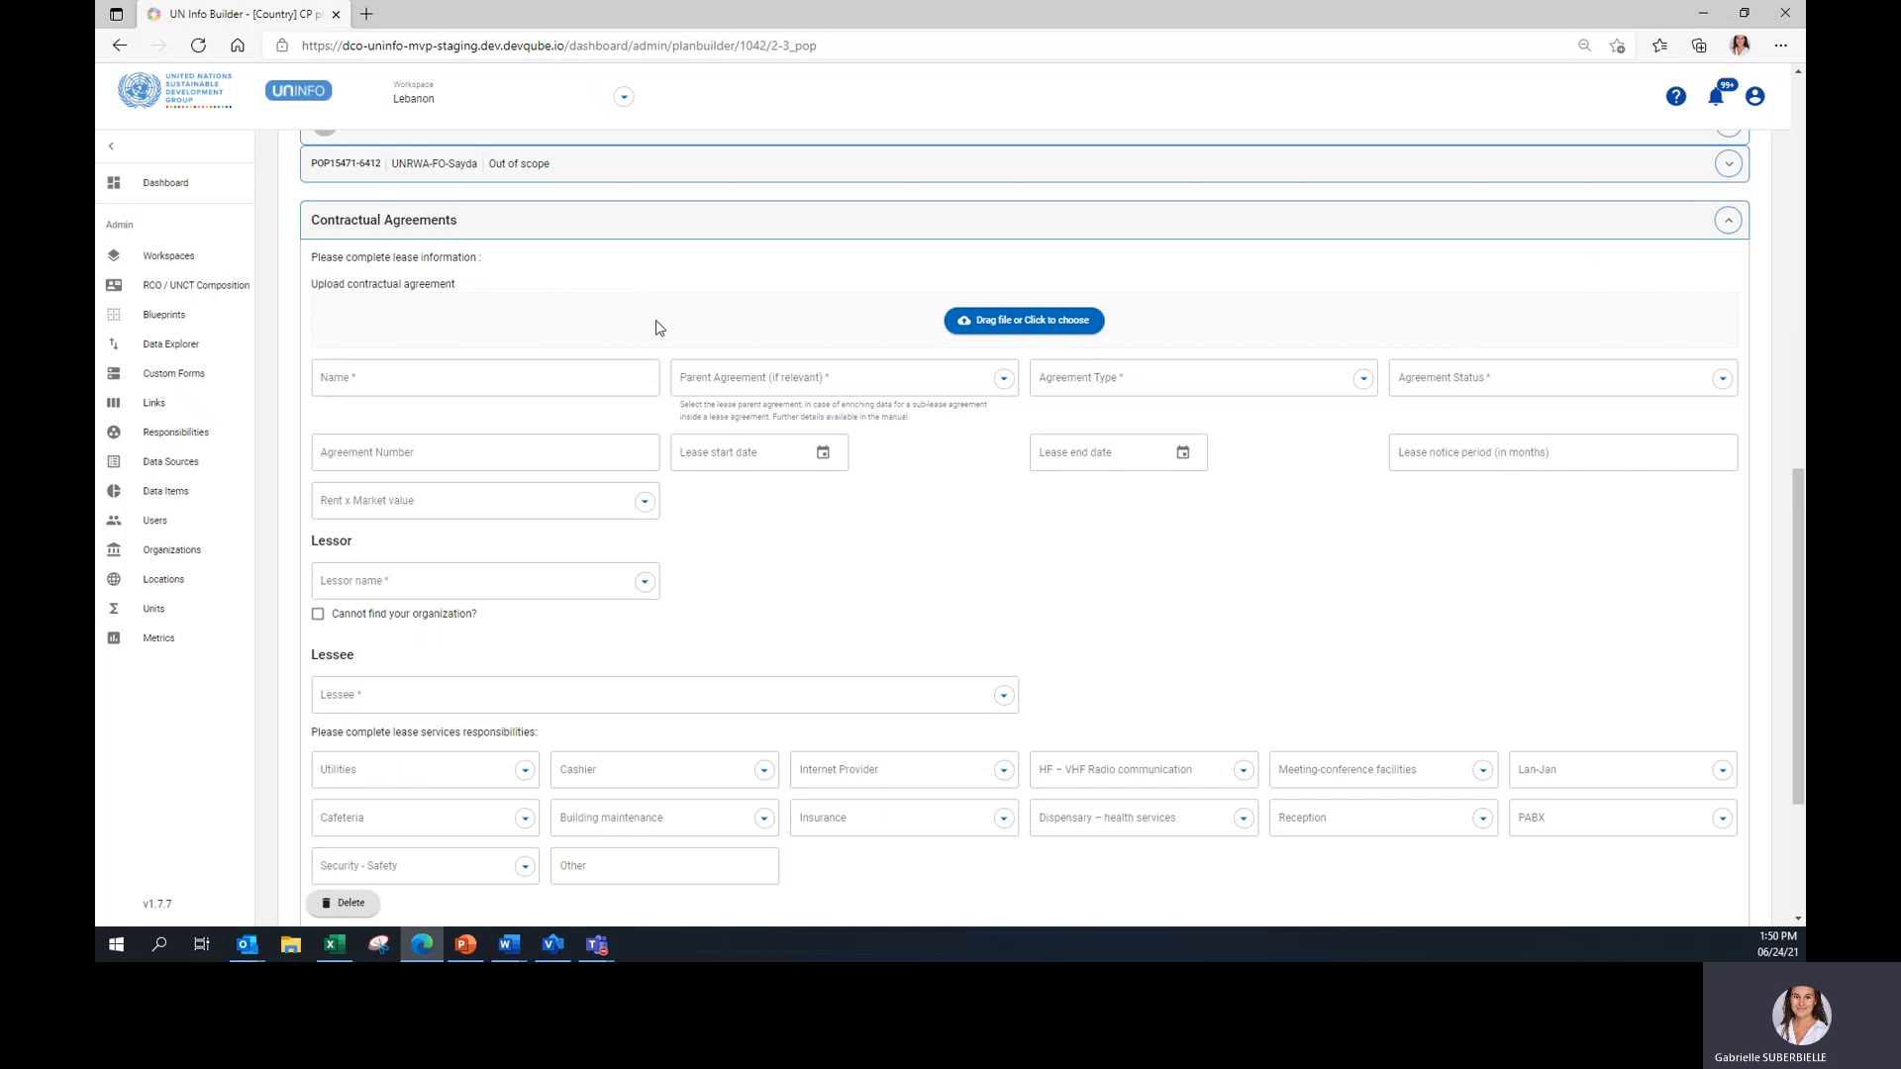
Check the Parent Agreement choices and the contractual agreement upload dialog, leaving without selecting an option or a file
click(868, 377)
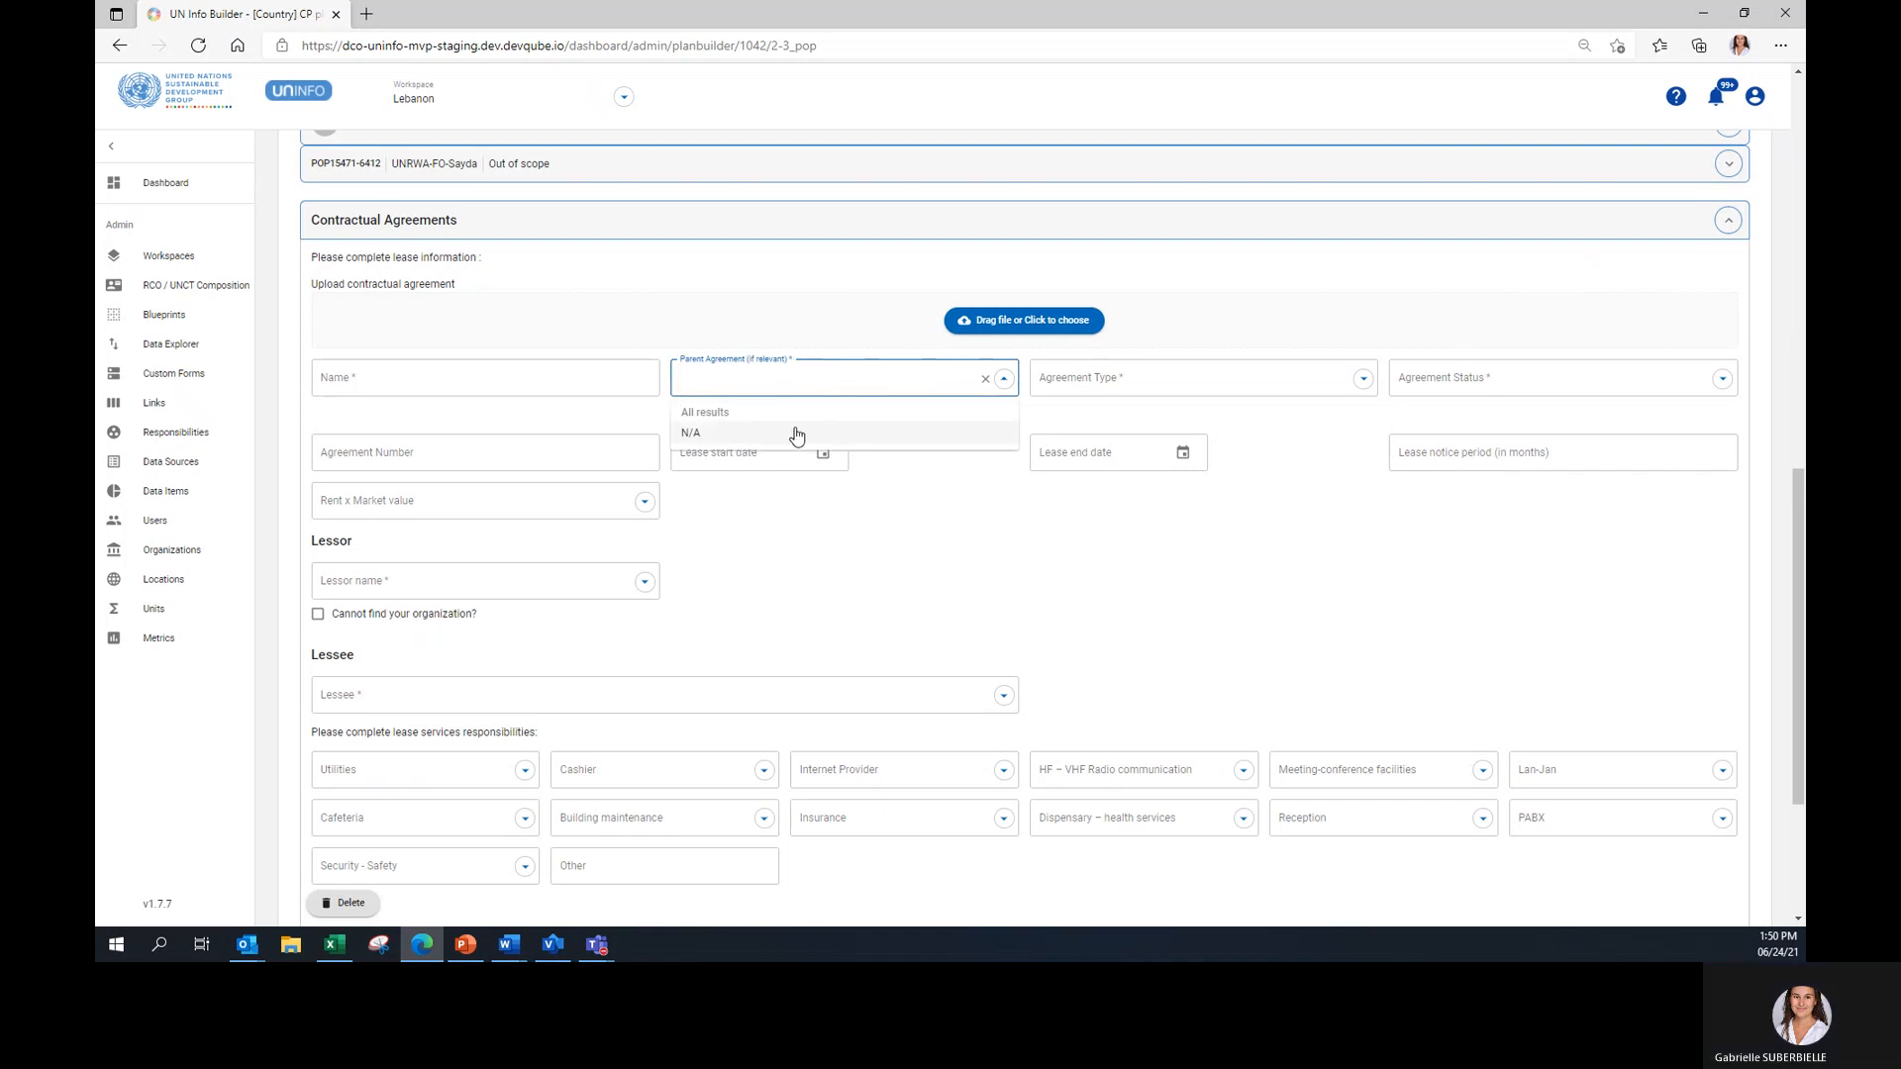
click(770, 339)
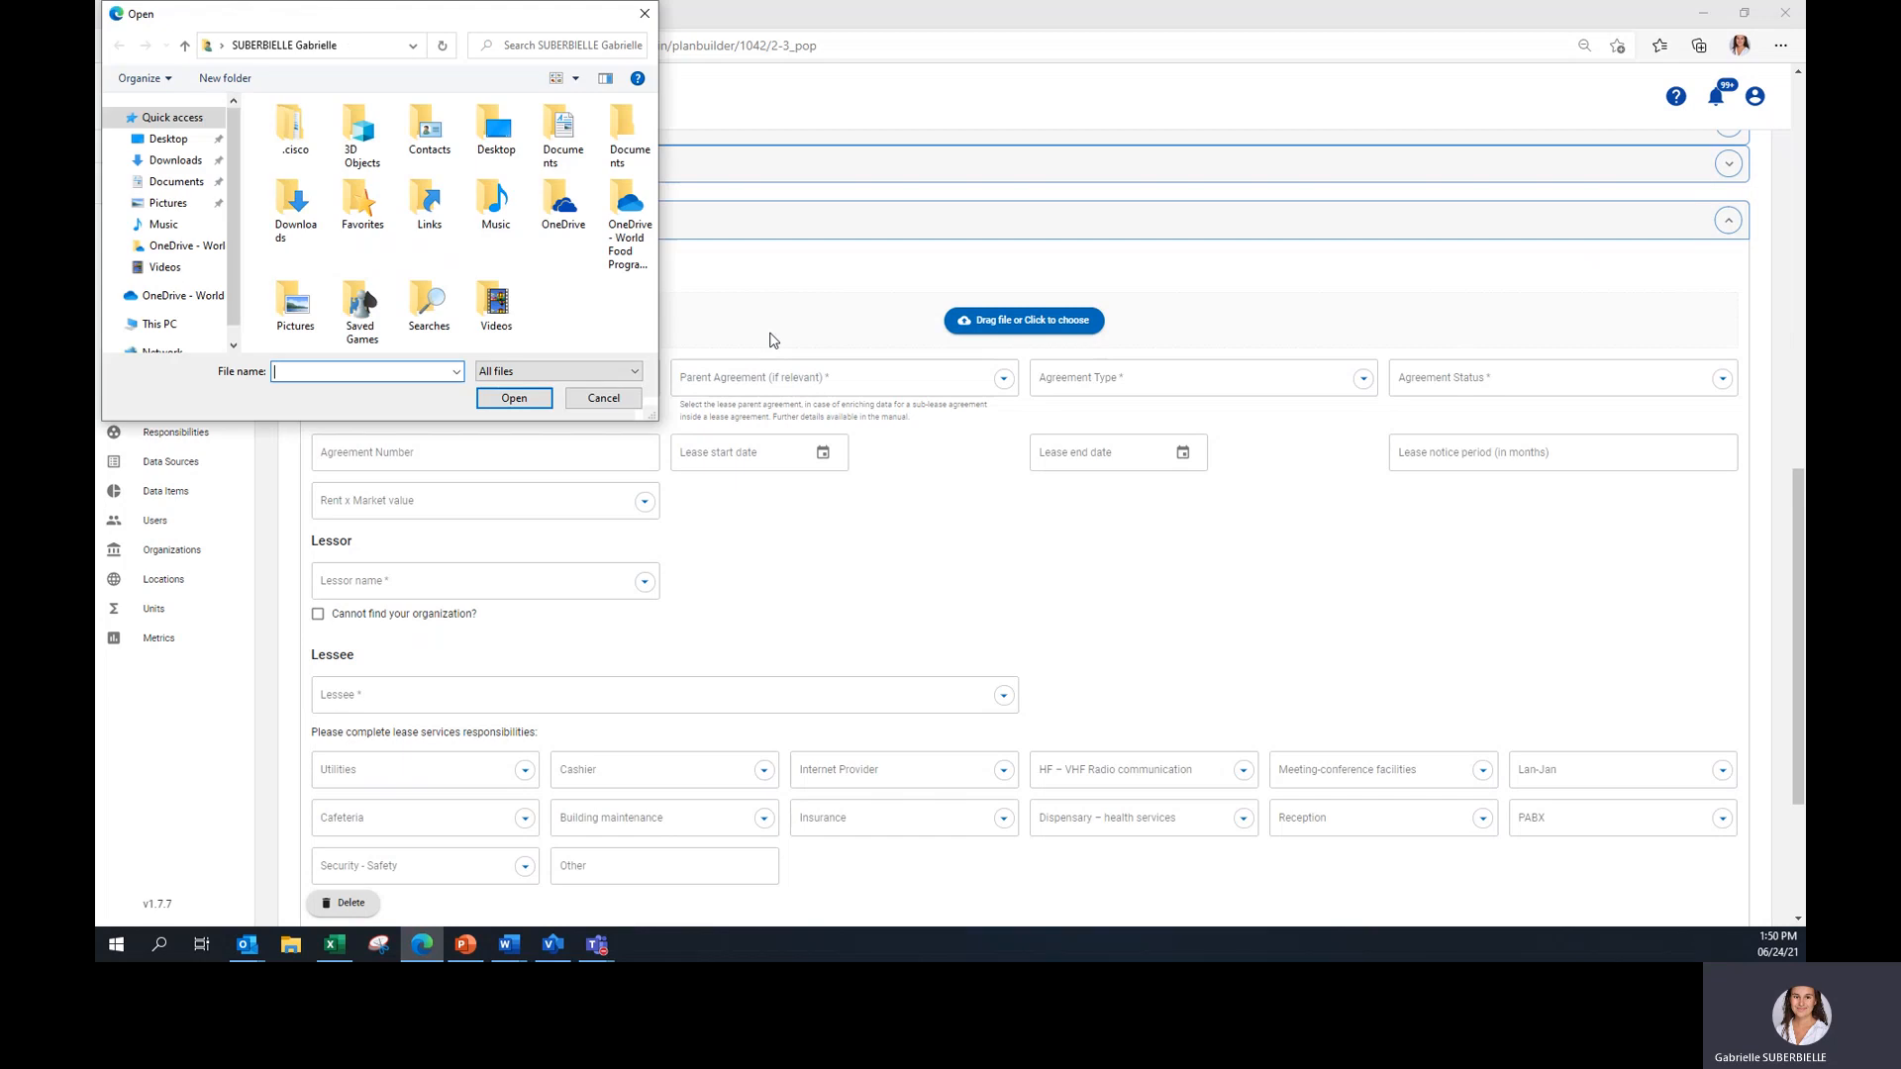
click(644, 13)
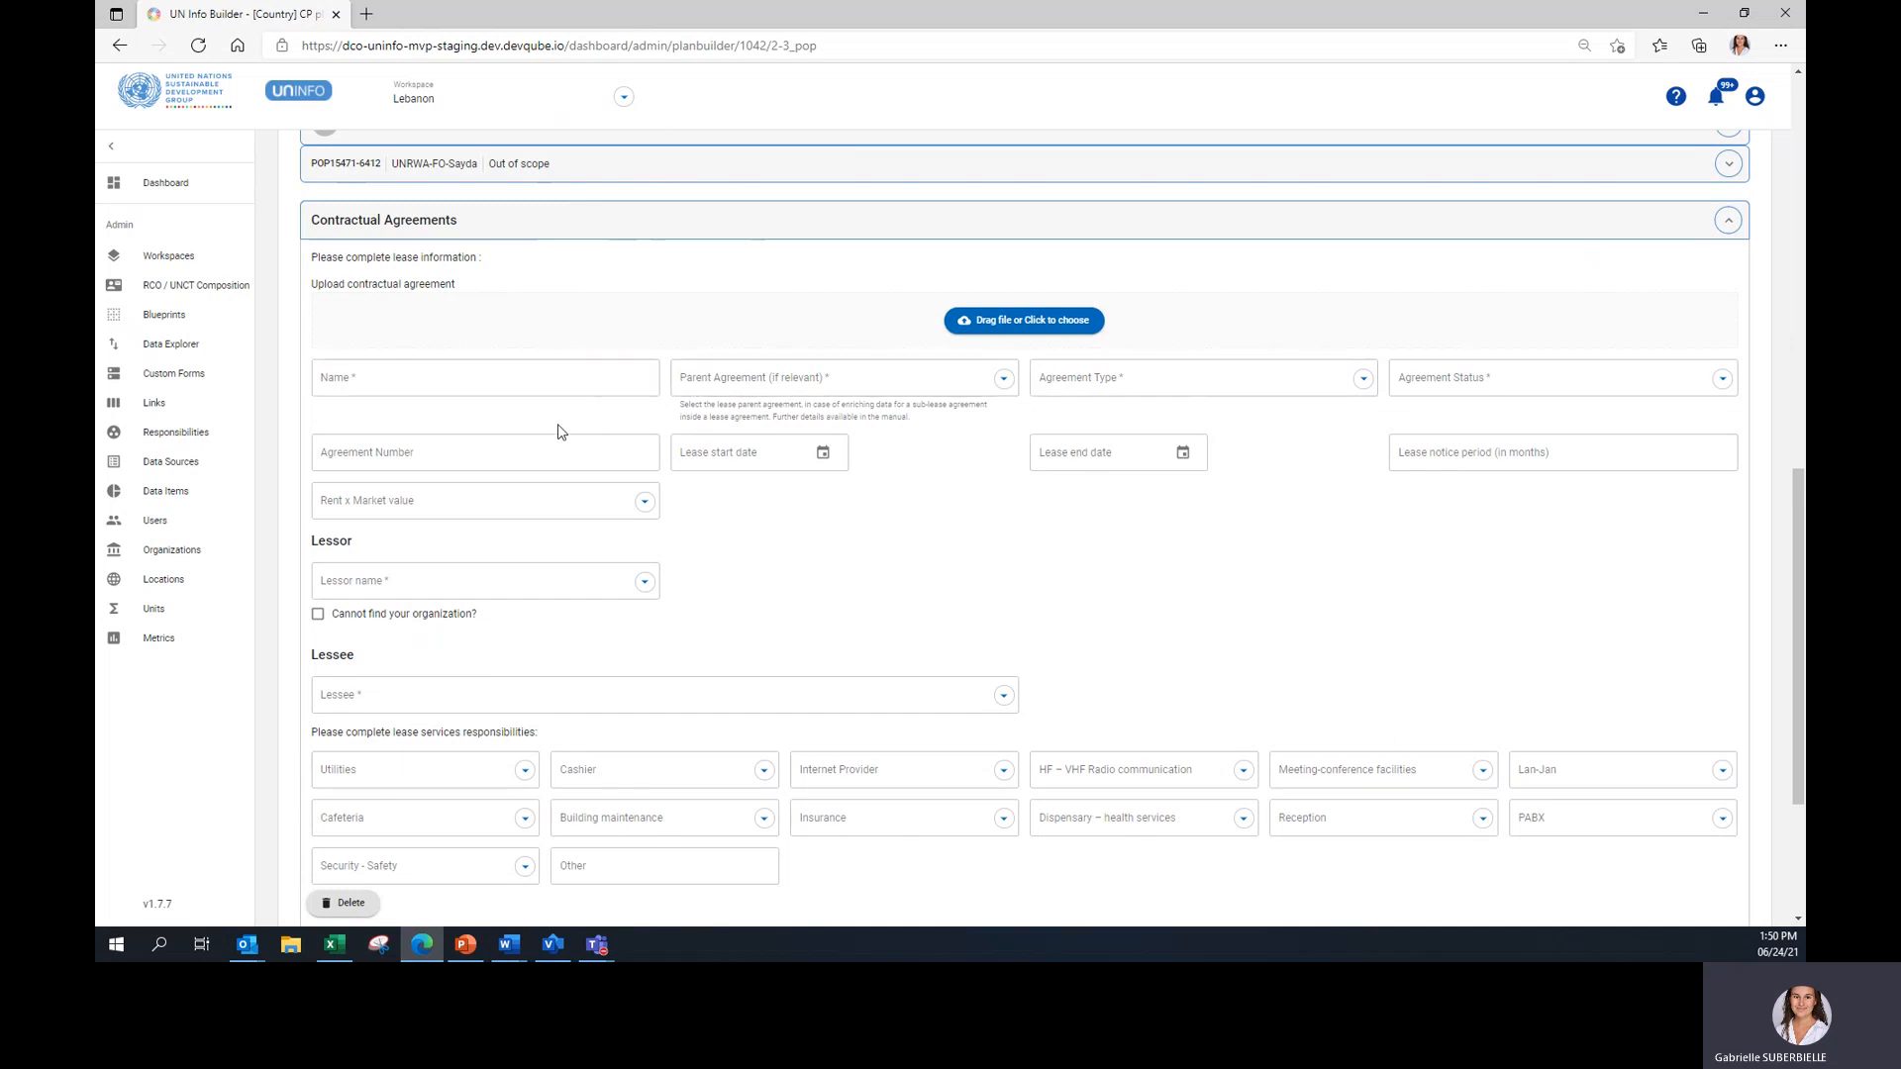
click(755, 381)
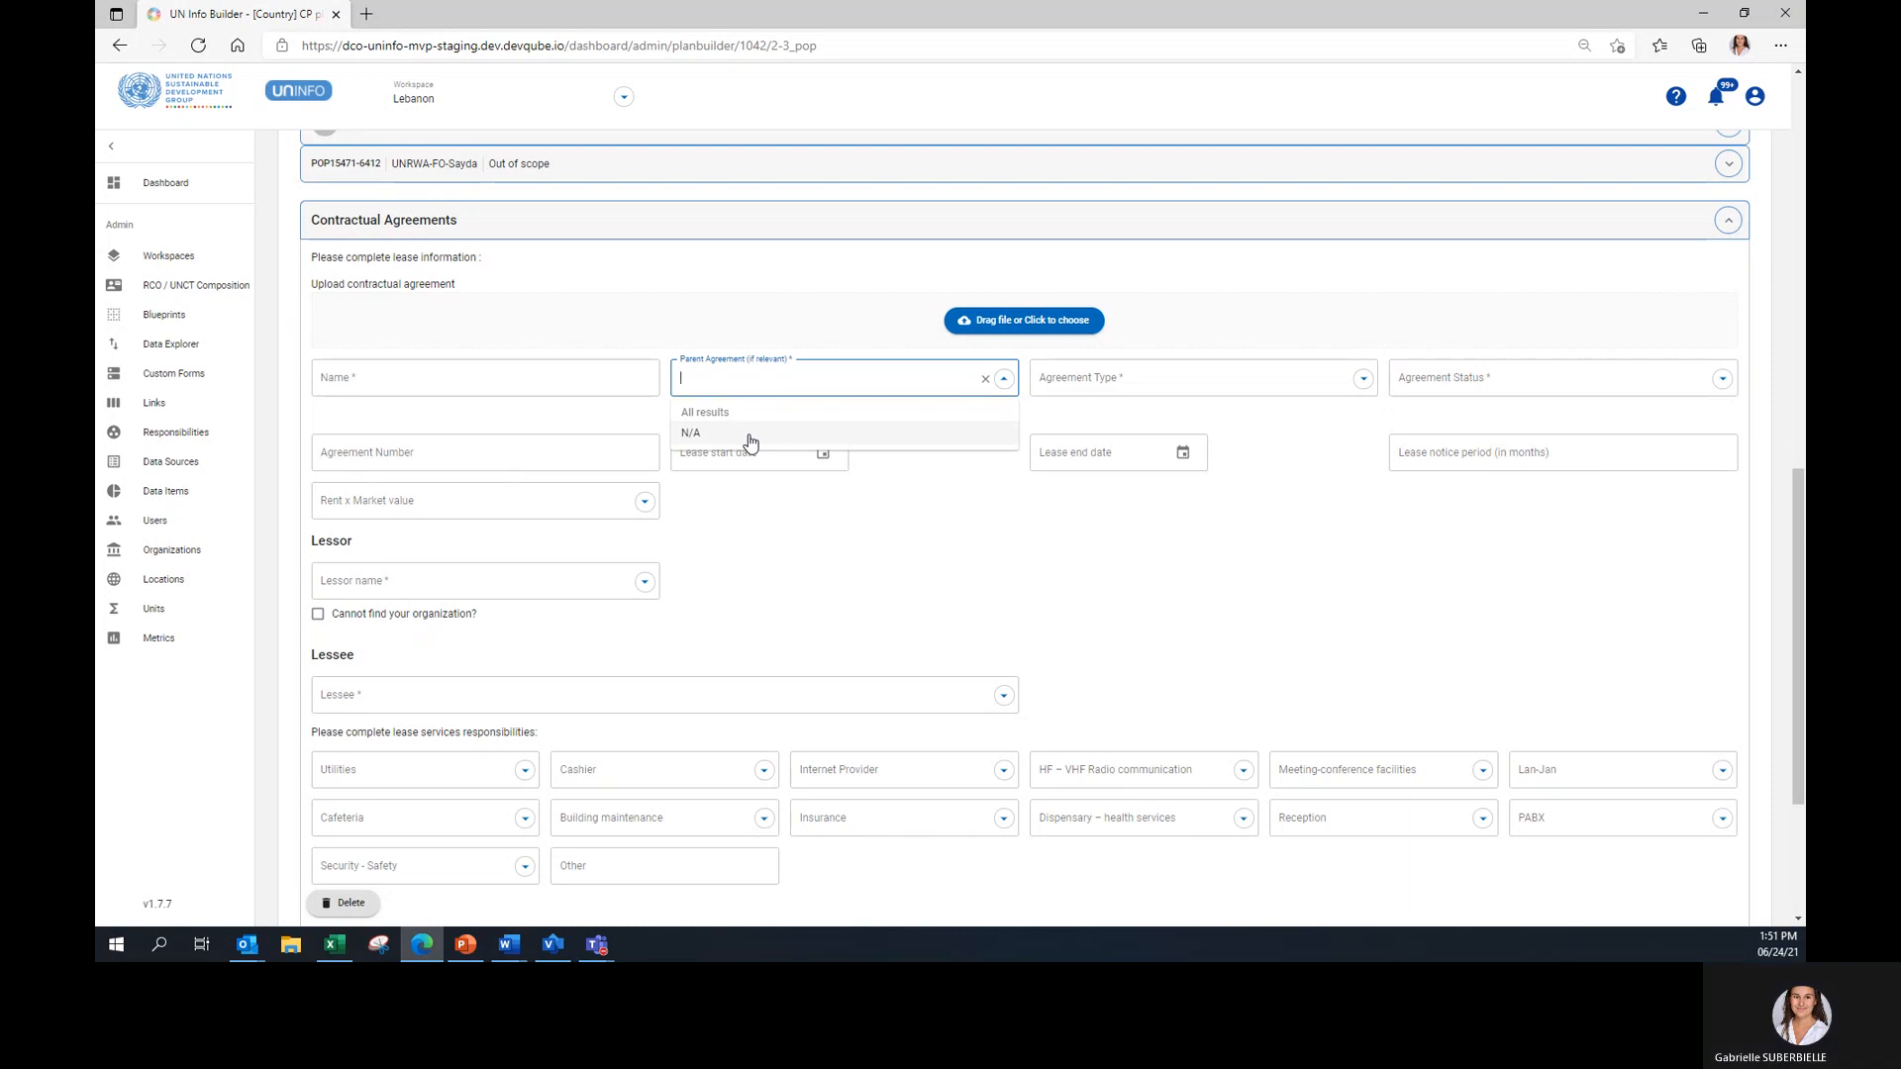
click(727, 379)
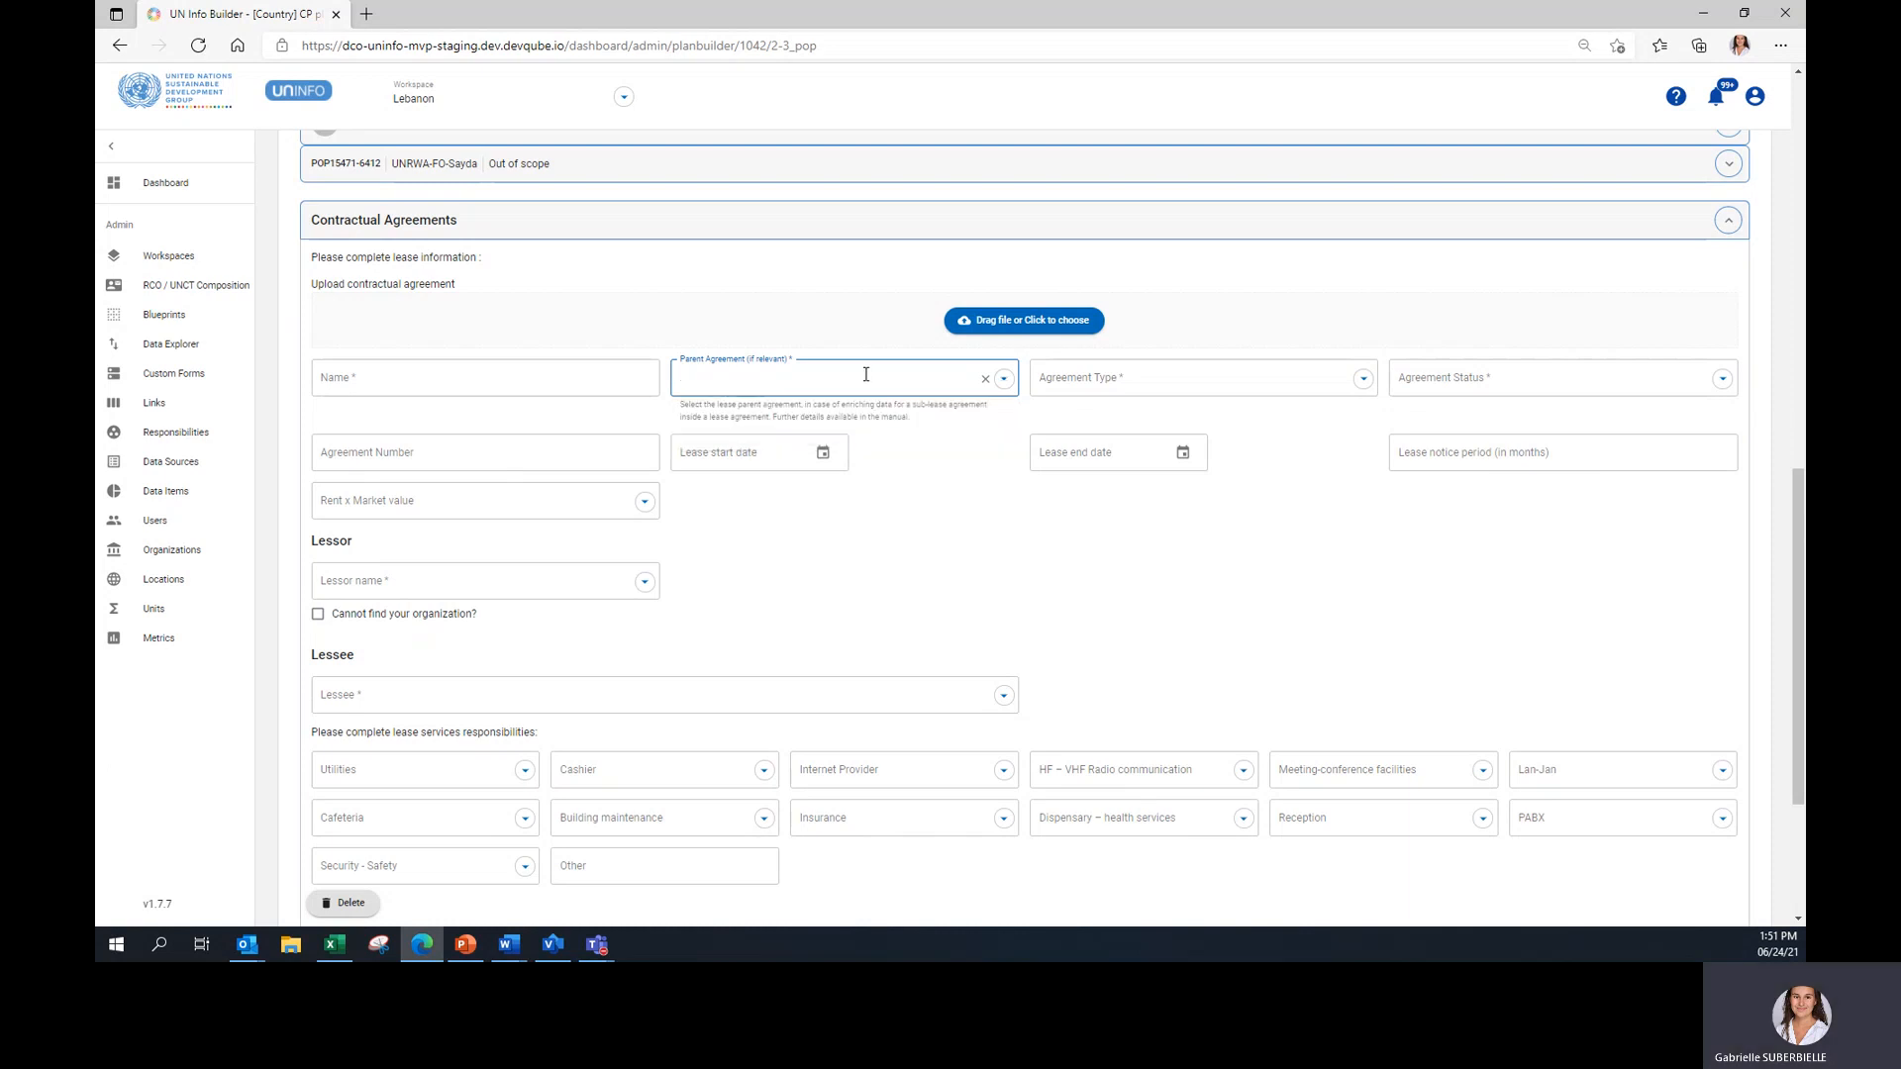
Review the available choices for Agreement Type, Agreement Status and Rent x Market value without selecting any
click(1136, 380)
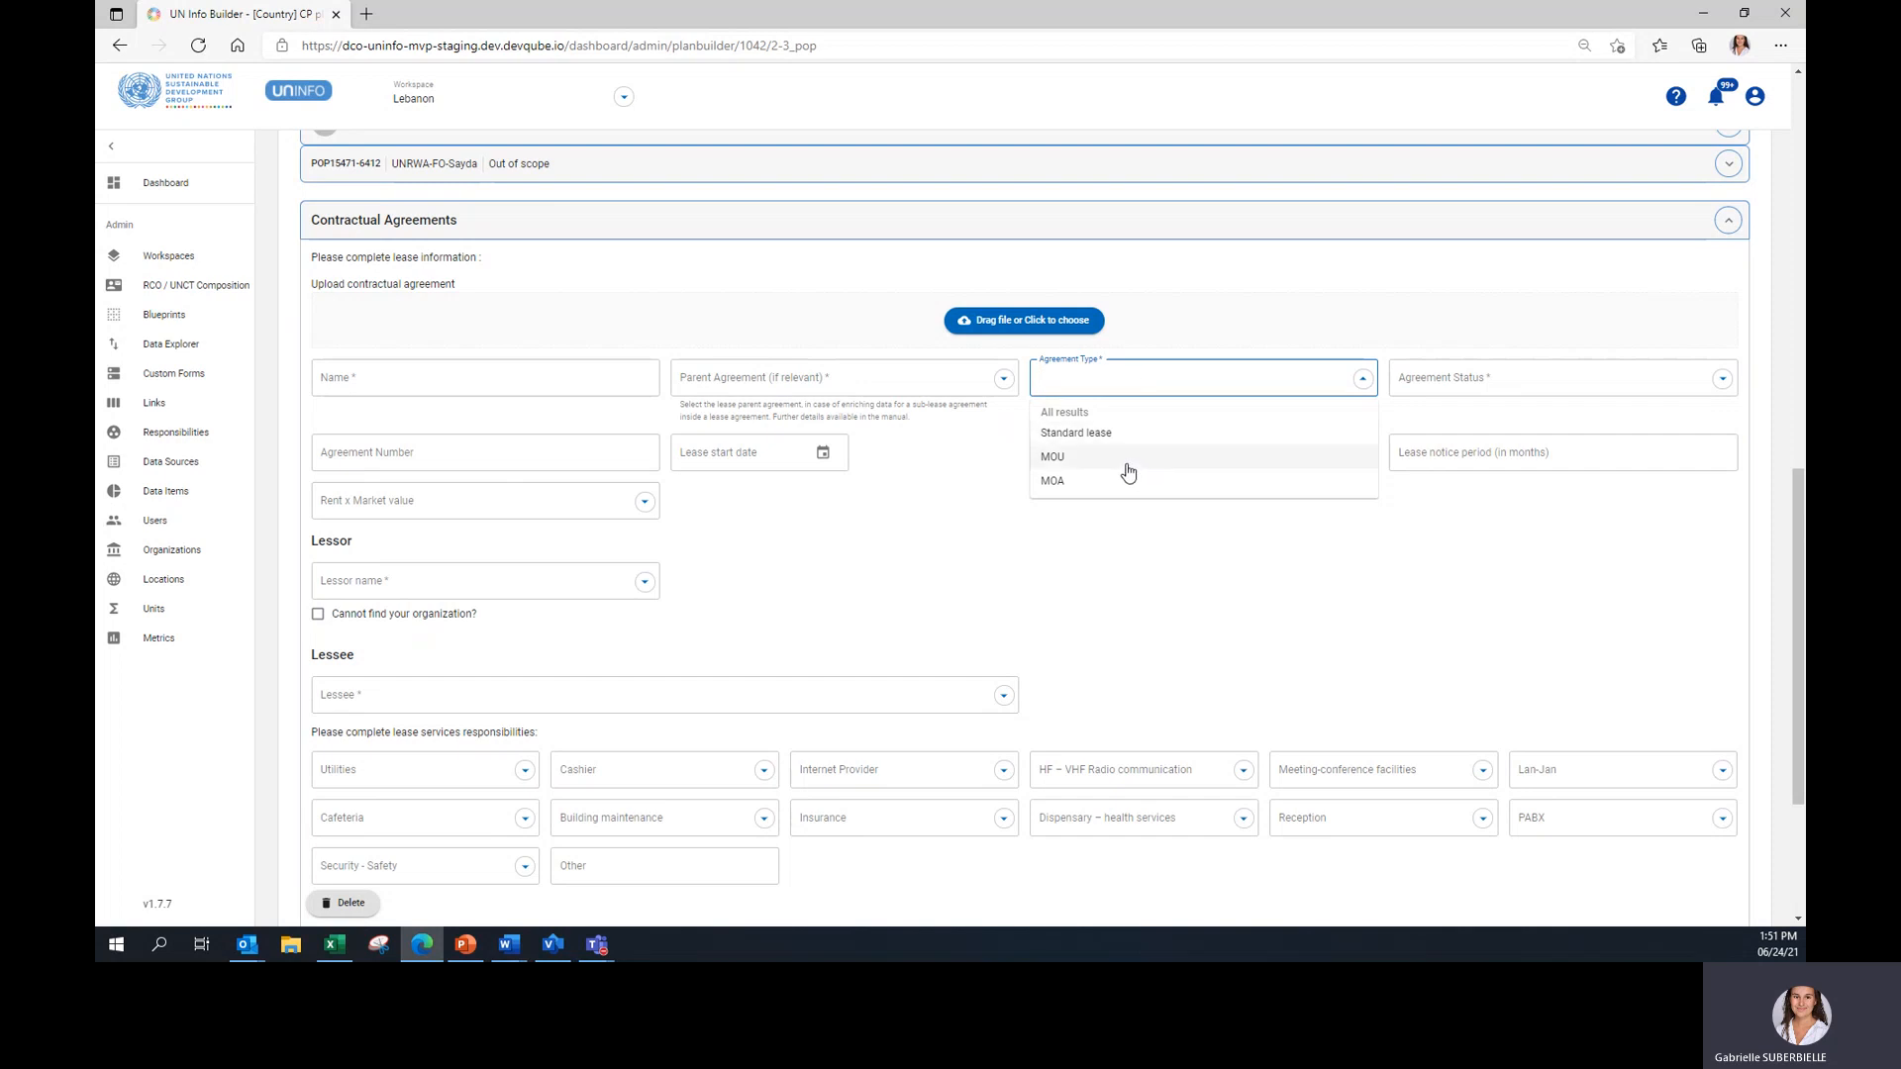
click(1192, 544)
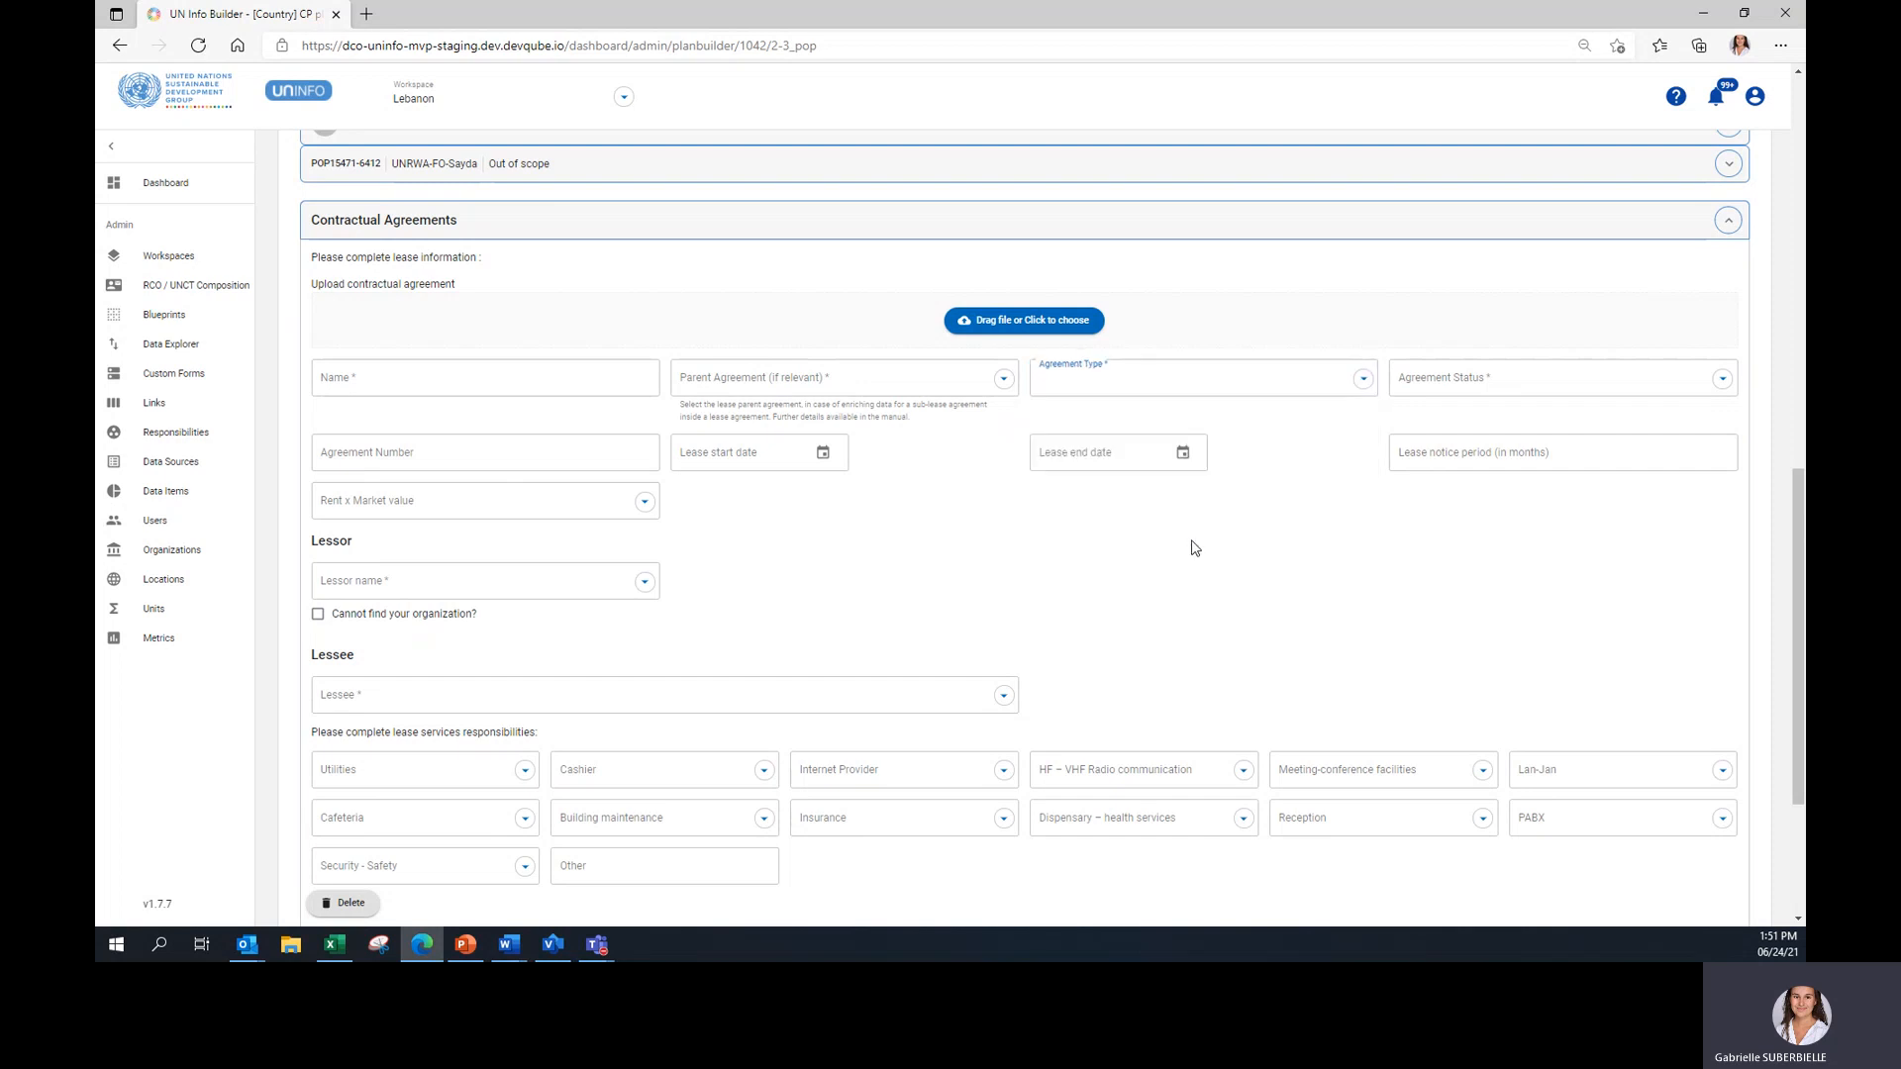
click(1428, 385)
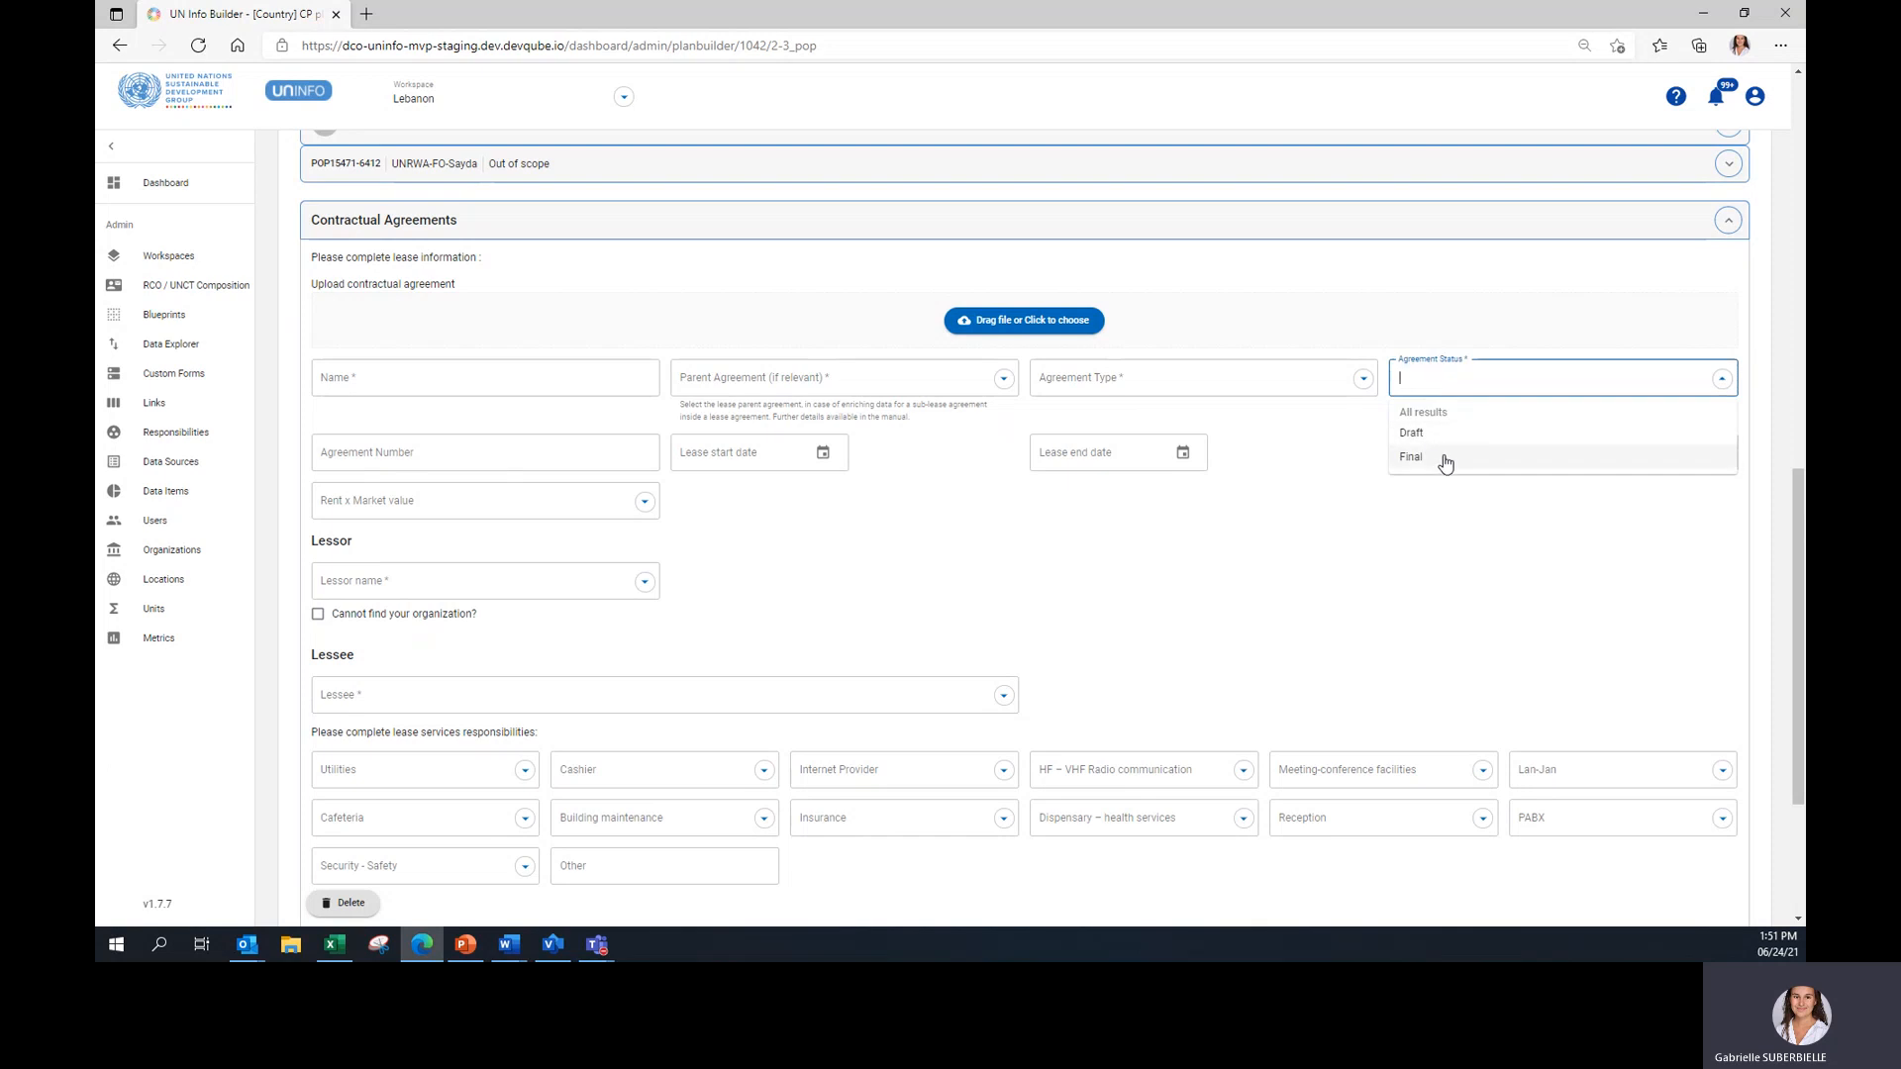
click(973, 535)
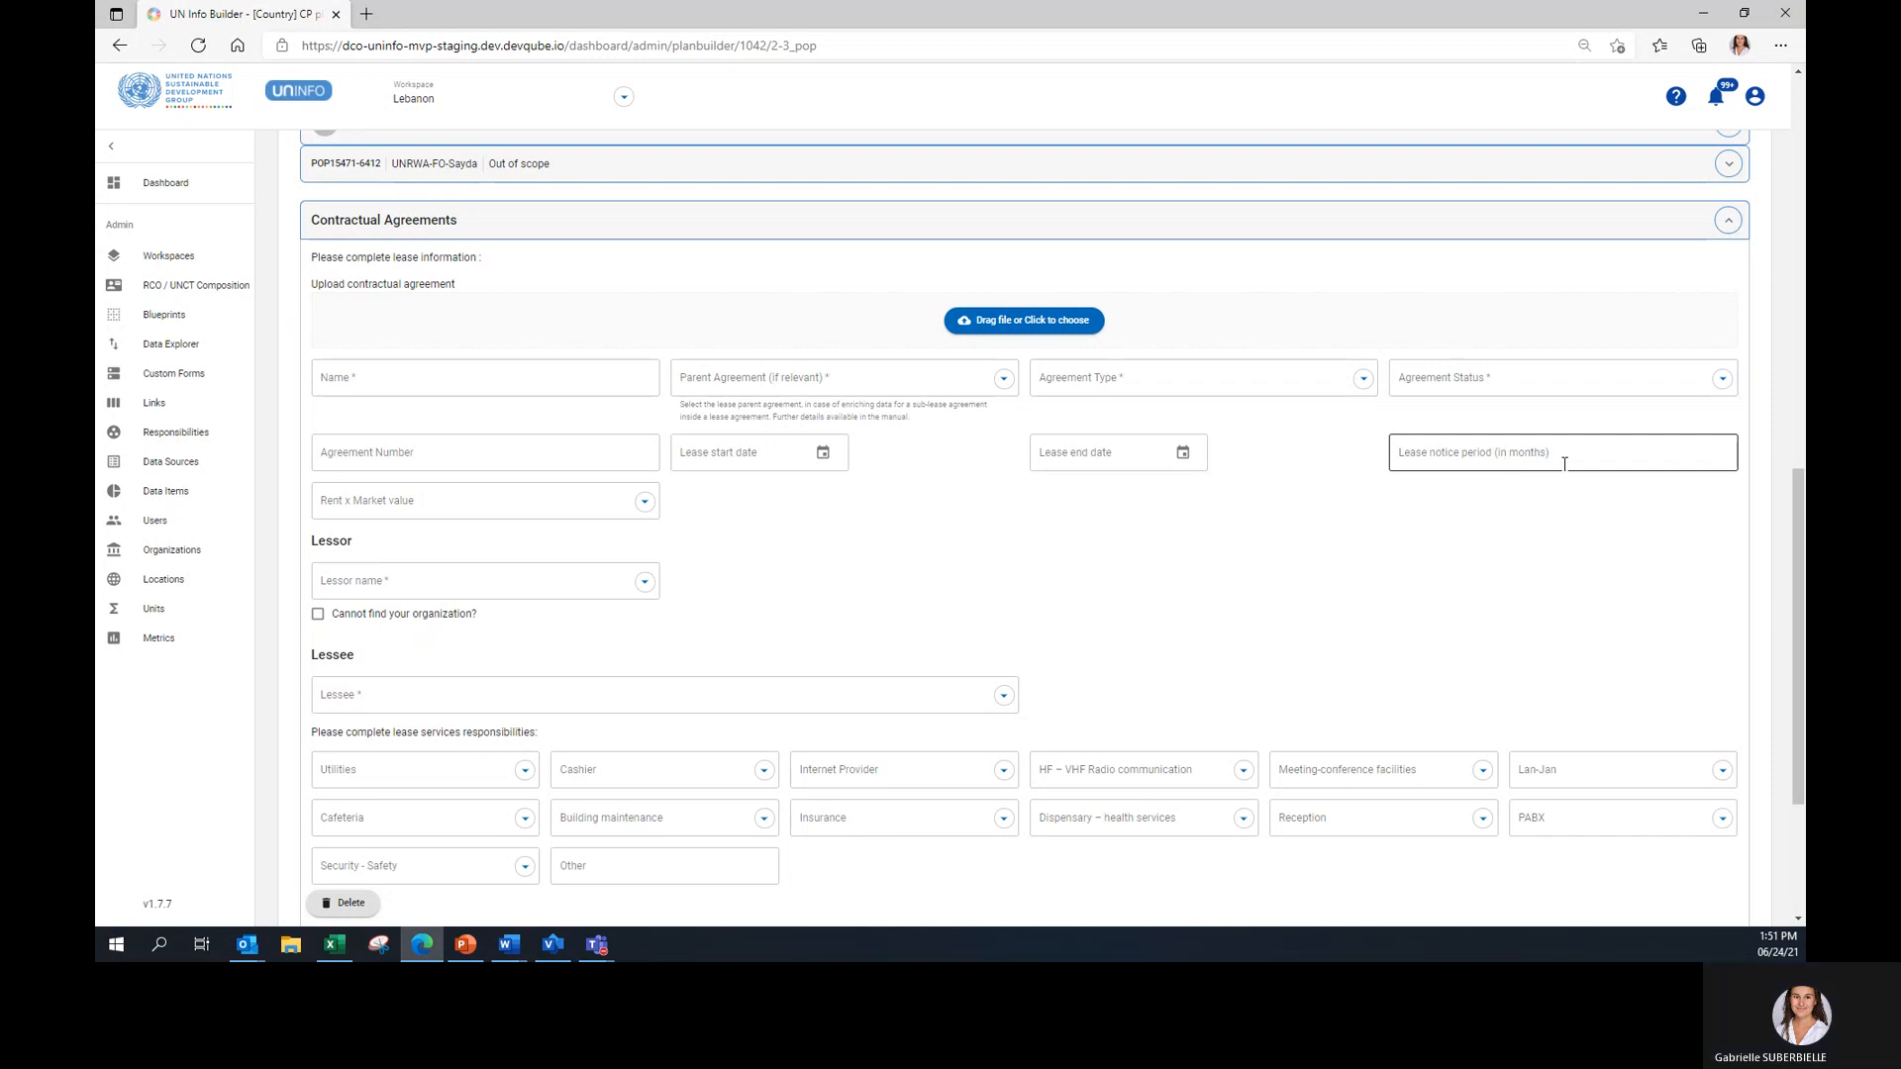
click(543, 501)
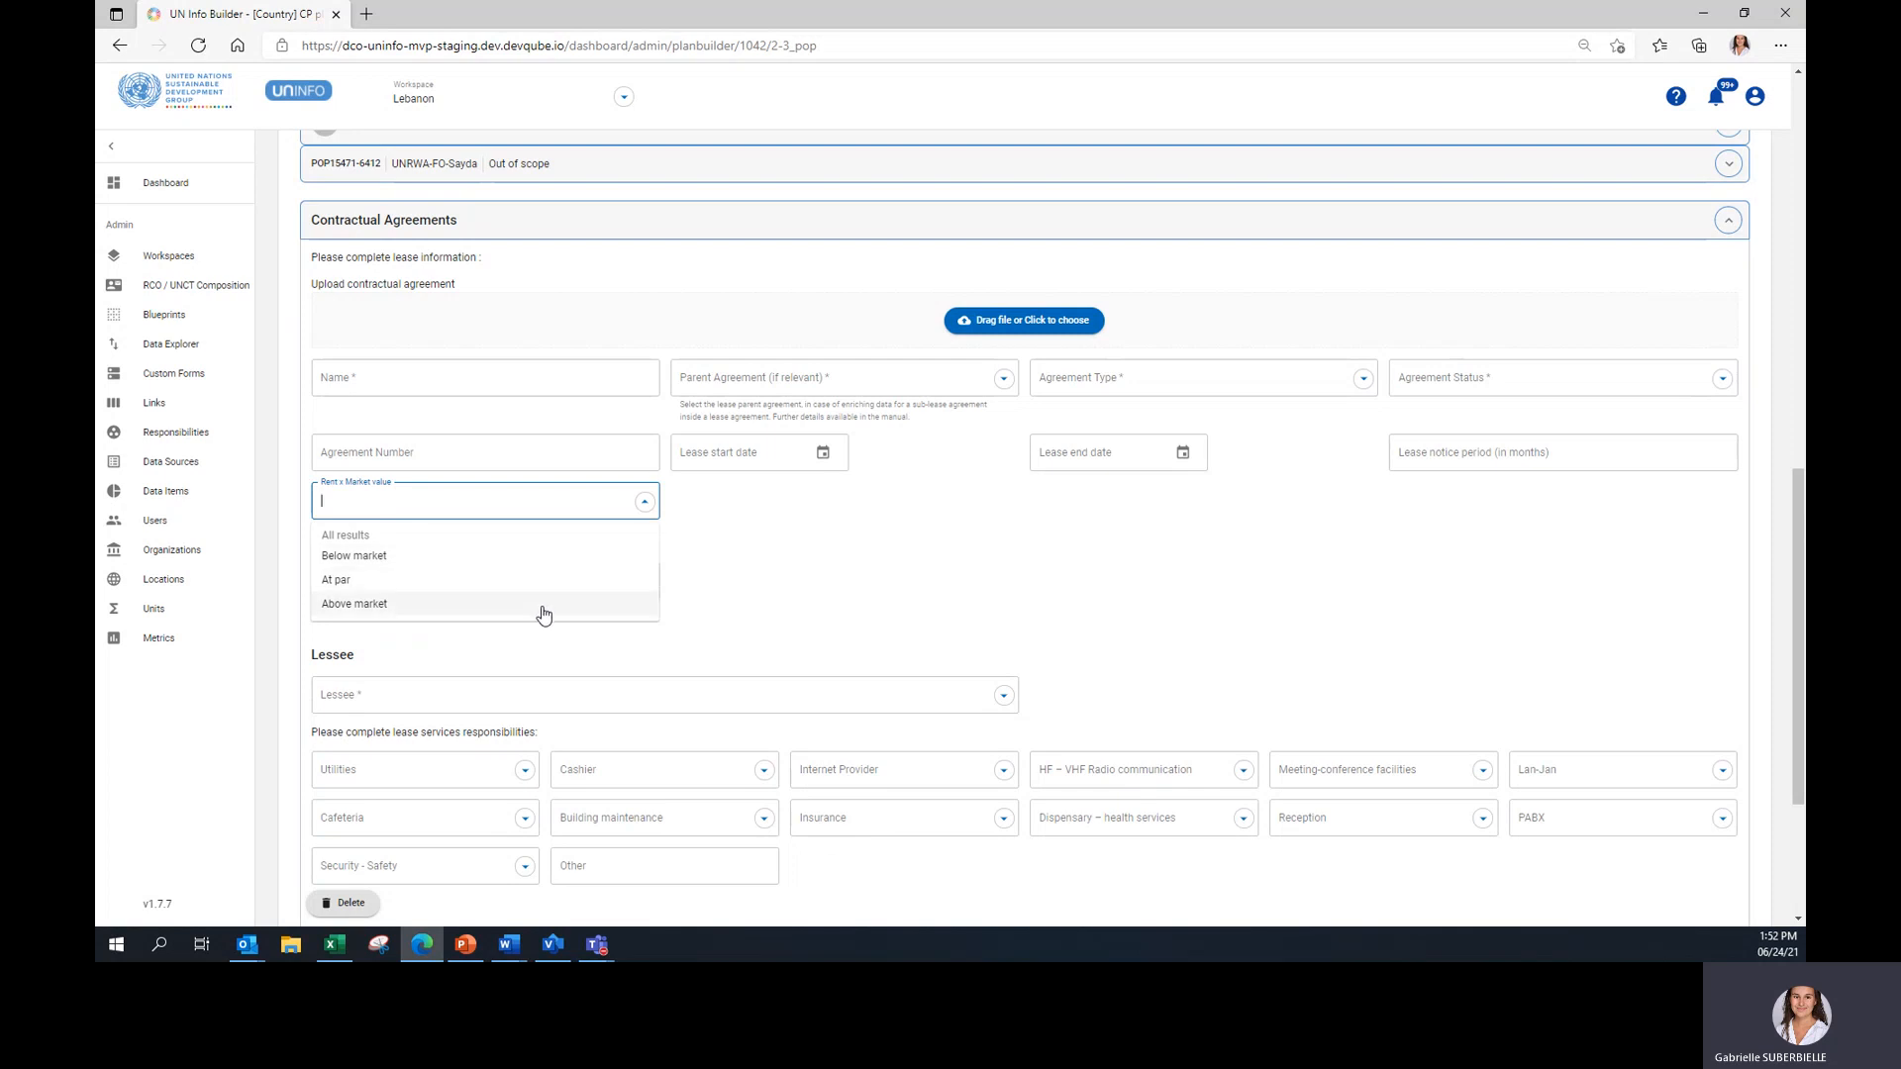
click(882, 570)
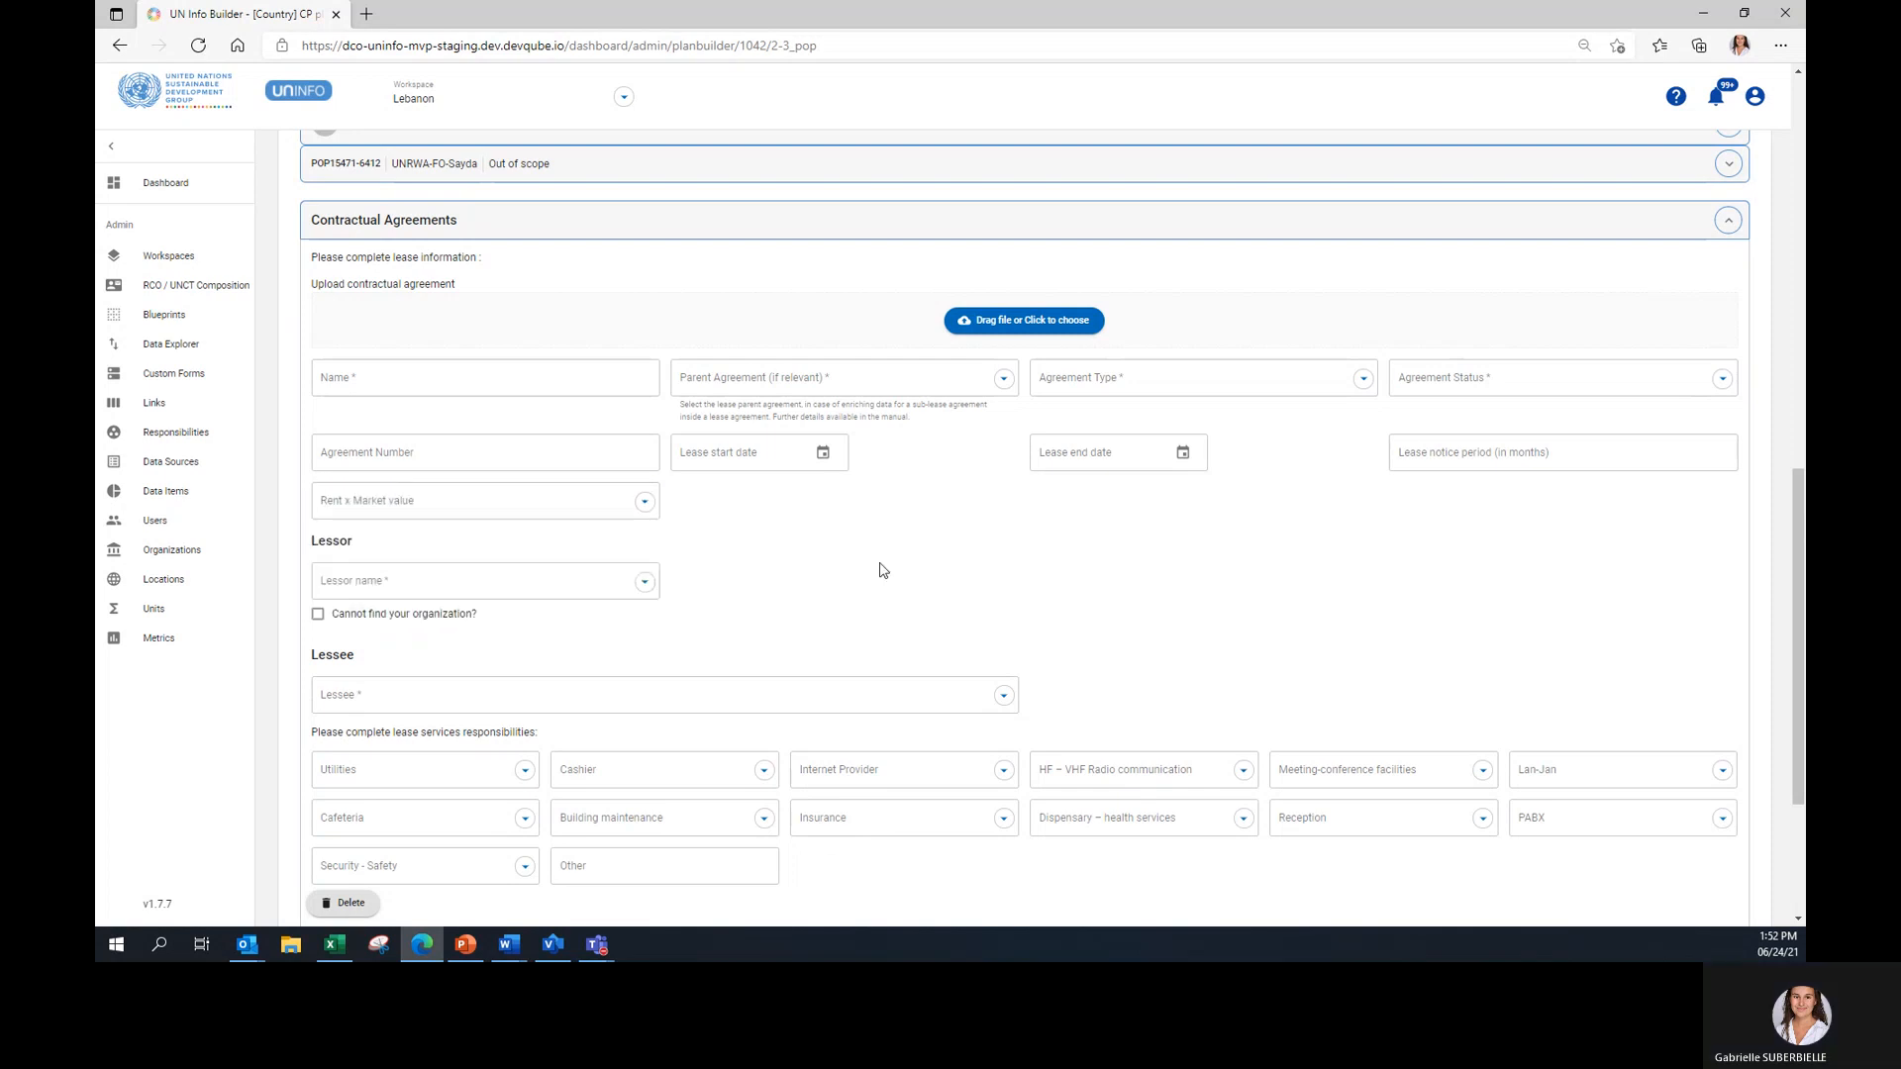
Look through the lessor name list and temporarily enable "Cannot find your organization?" to view the missing-lessor fields
click(485, 575)
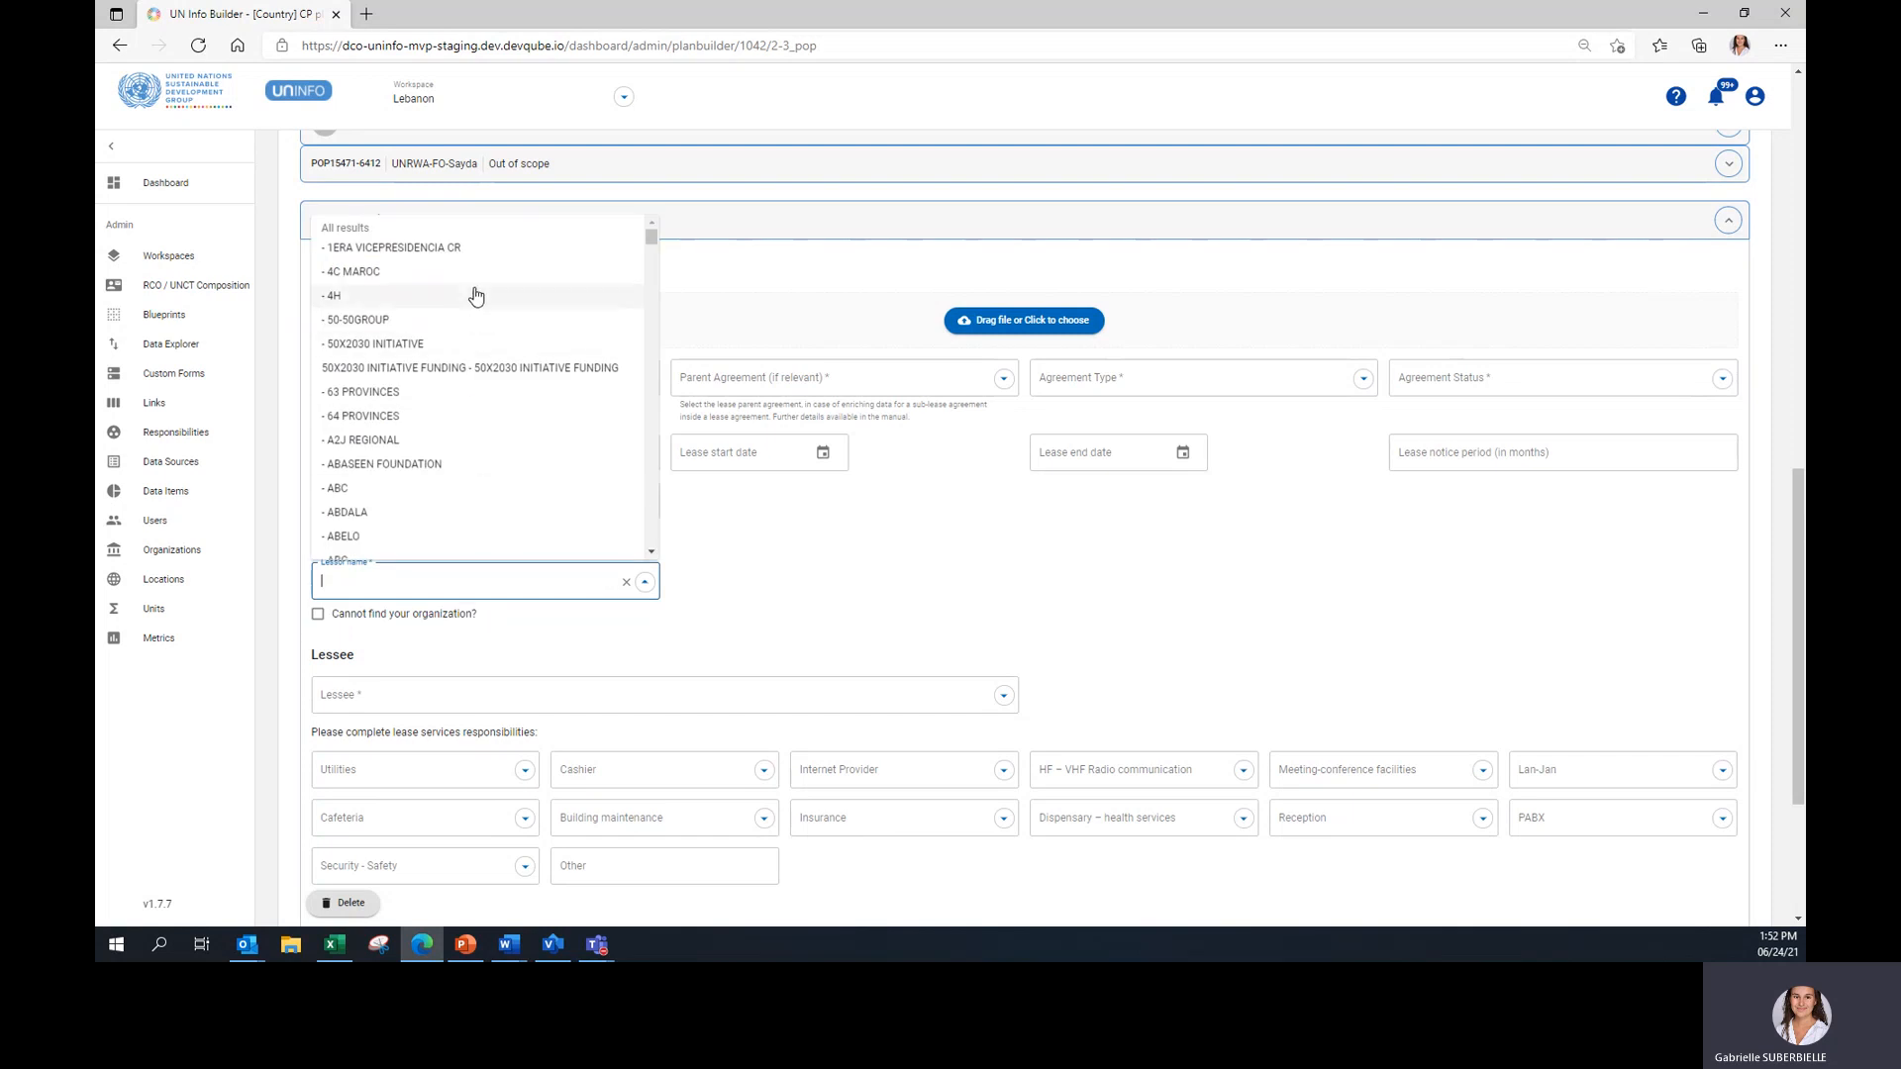
mouse_move(651, 243)
mouse_down()
mouse_move(649, 293)
mouse_move(650, 245)
mouse_up()
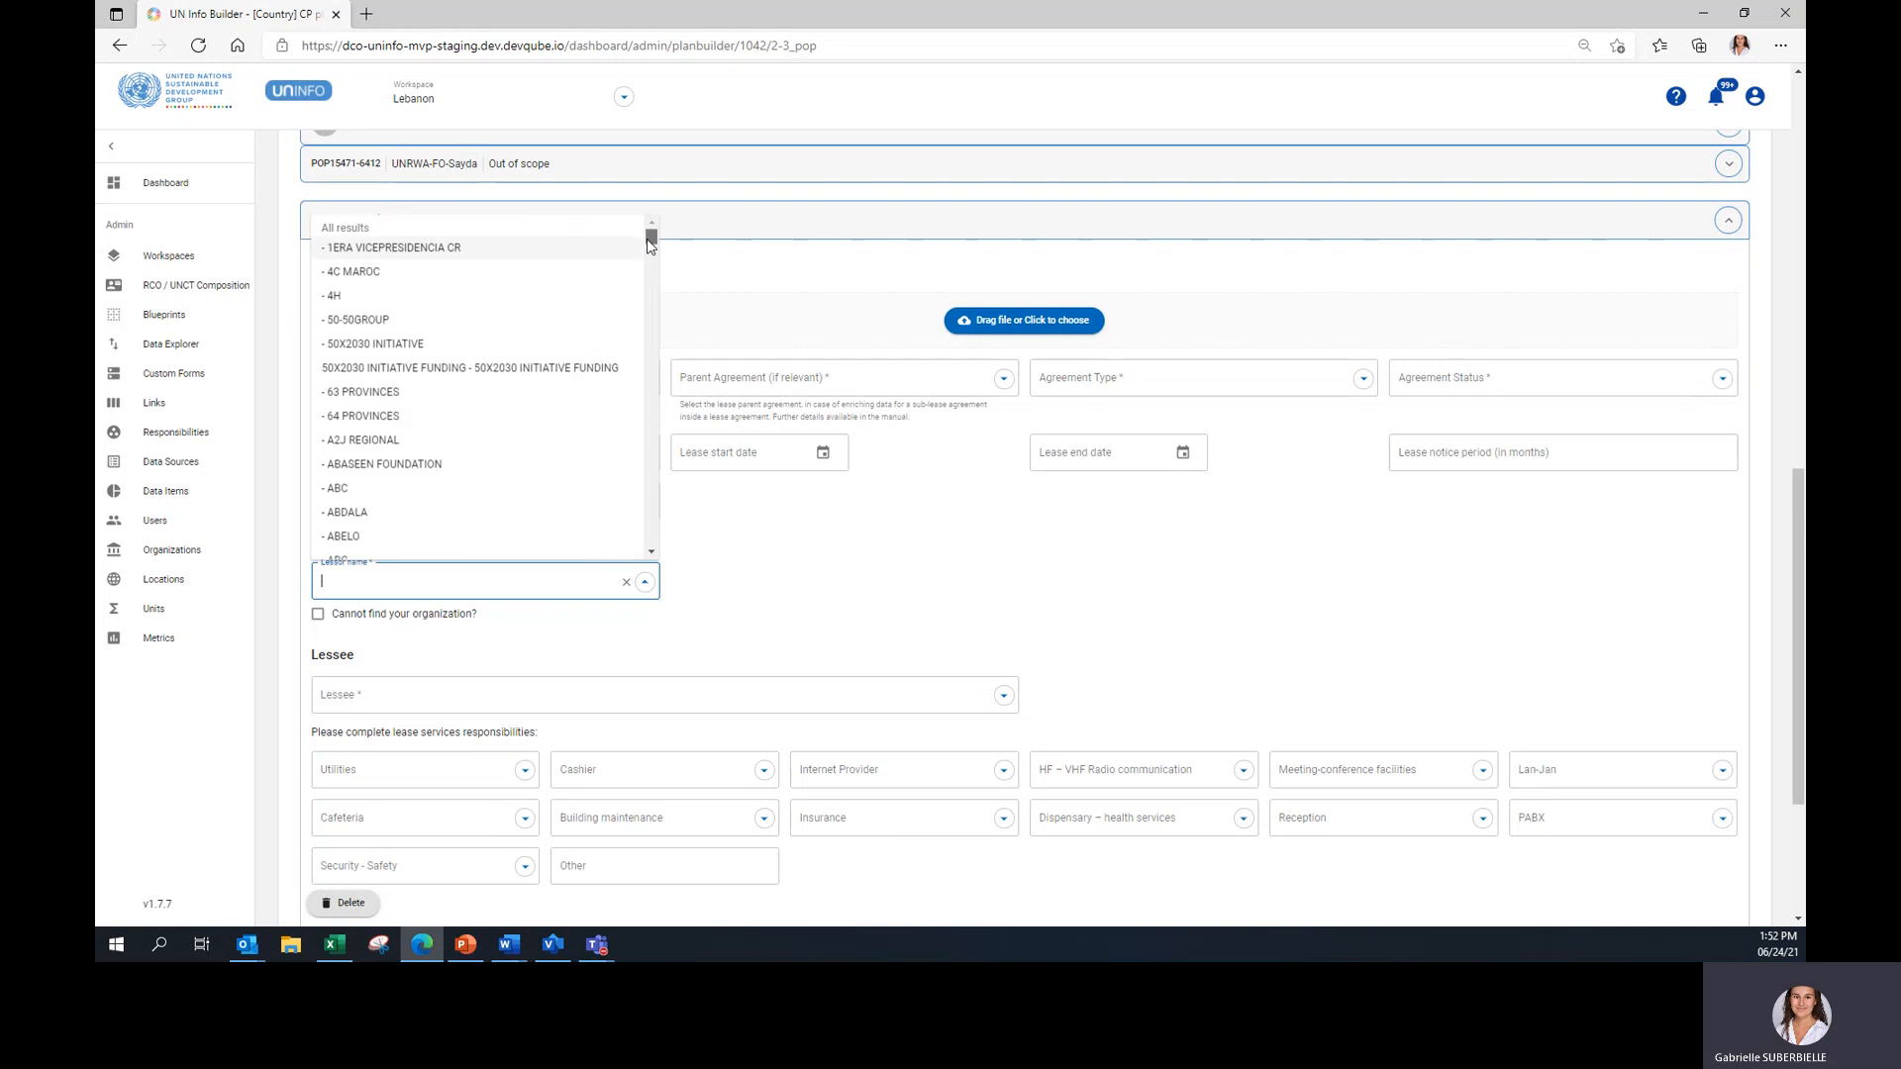
click(732, 581)
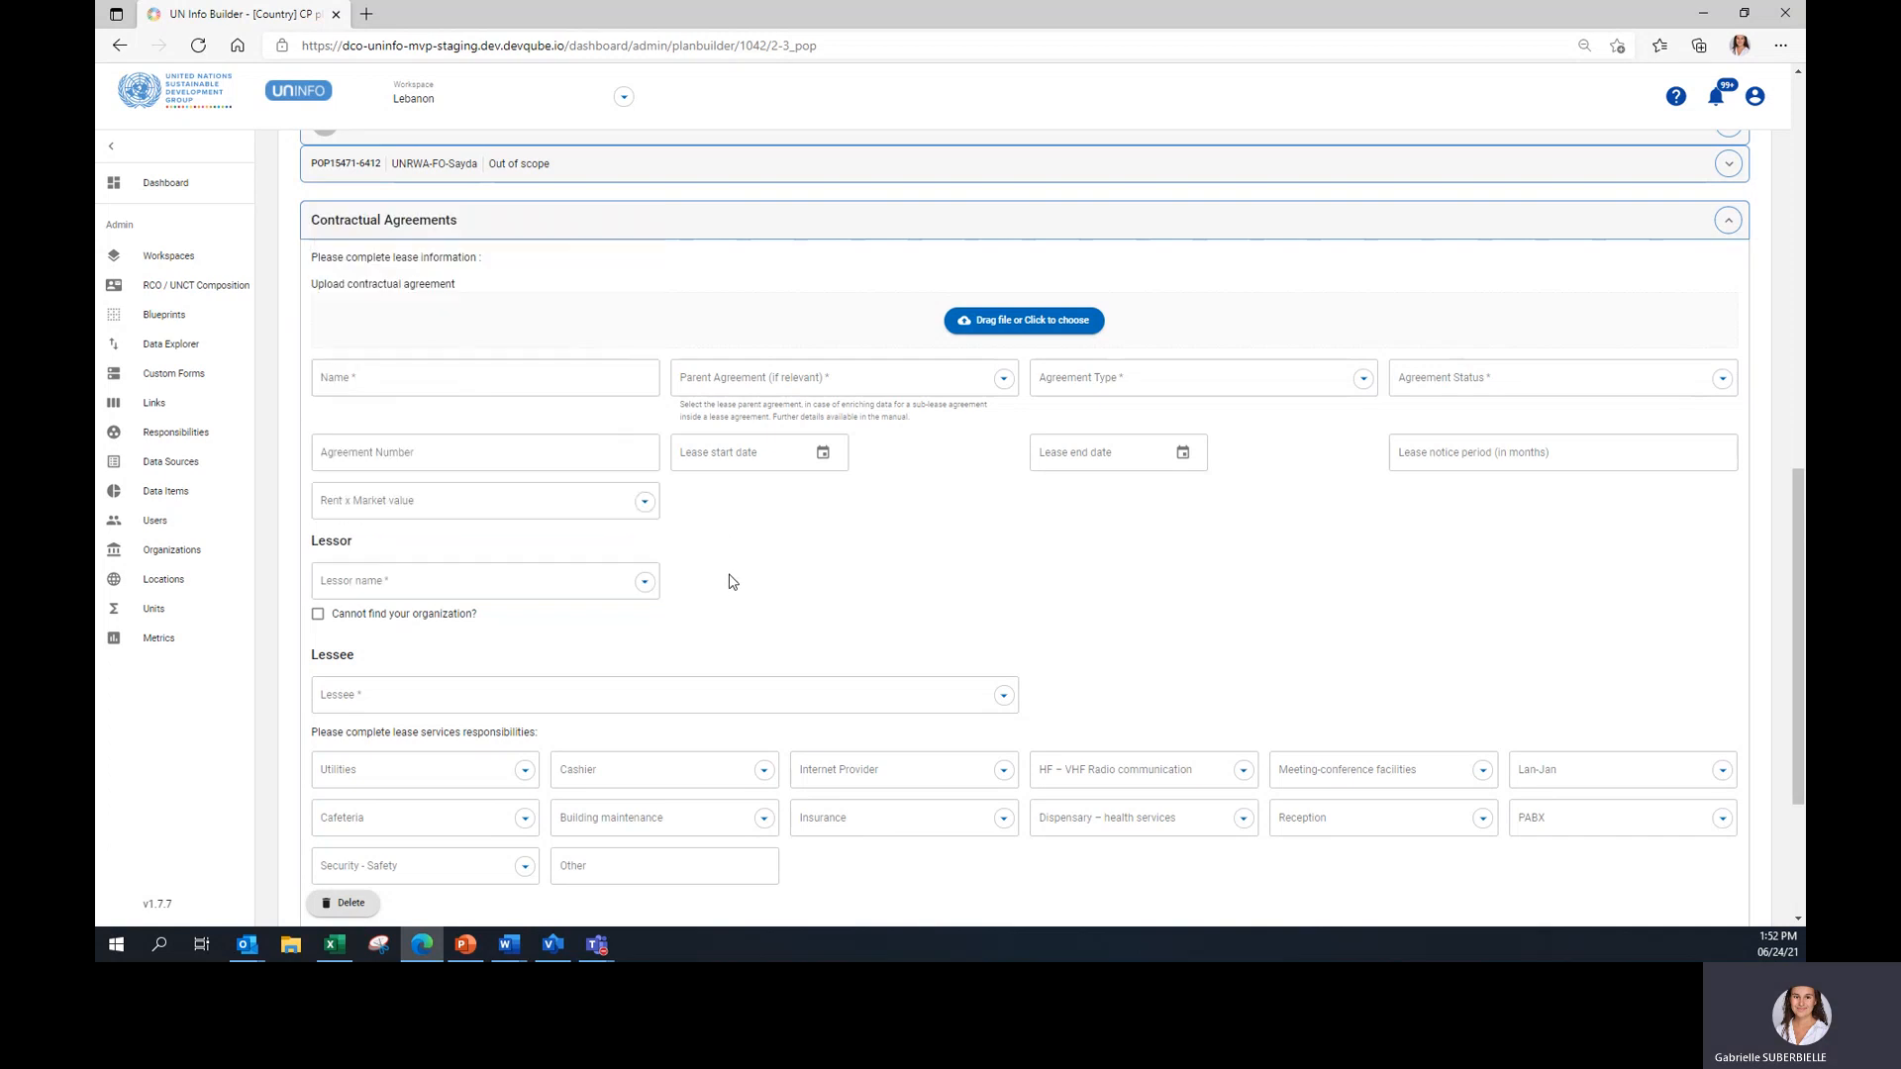
click(411, 581)
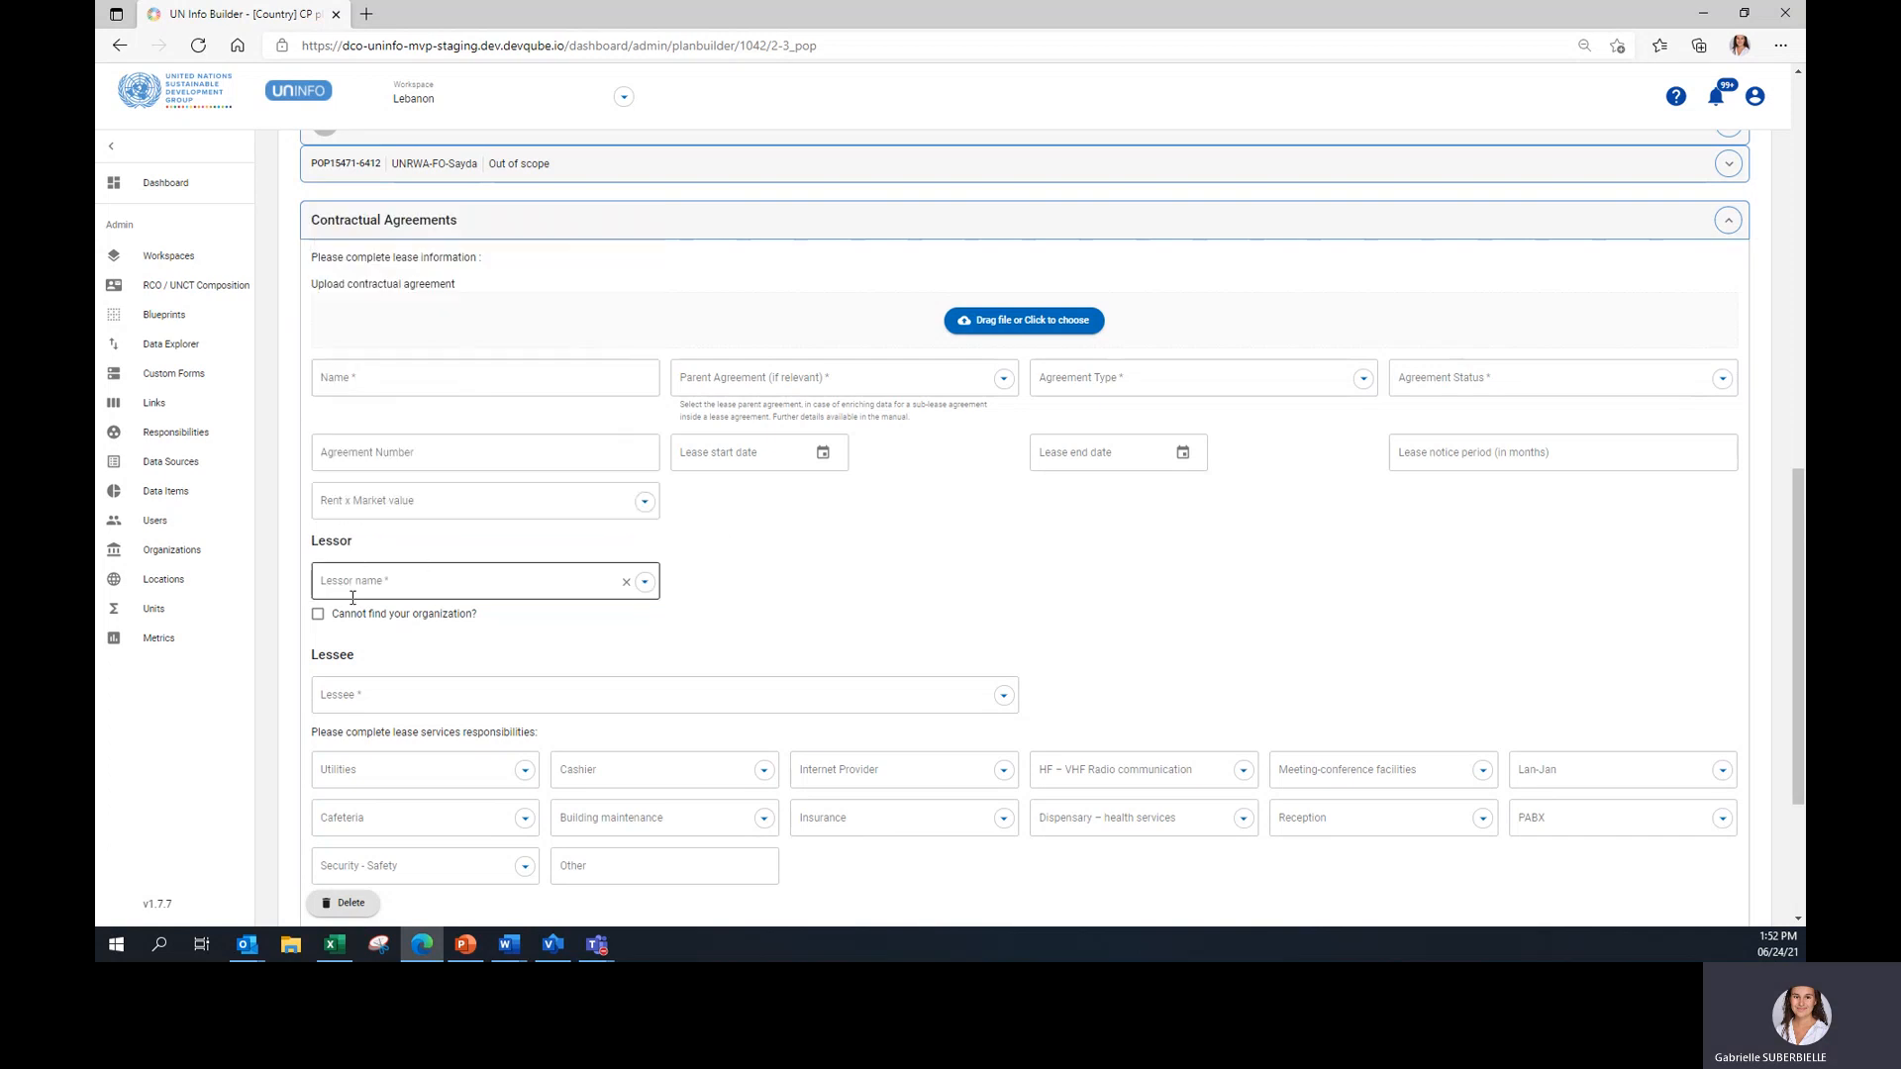
click(371, 622)
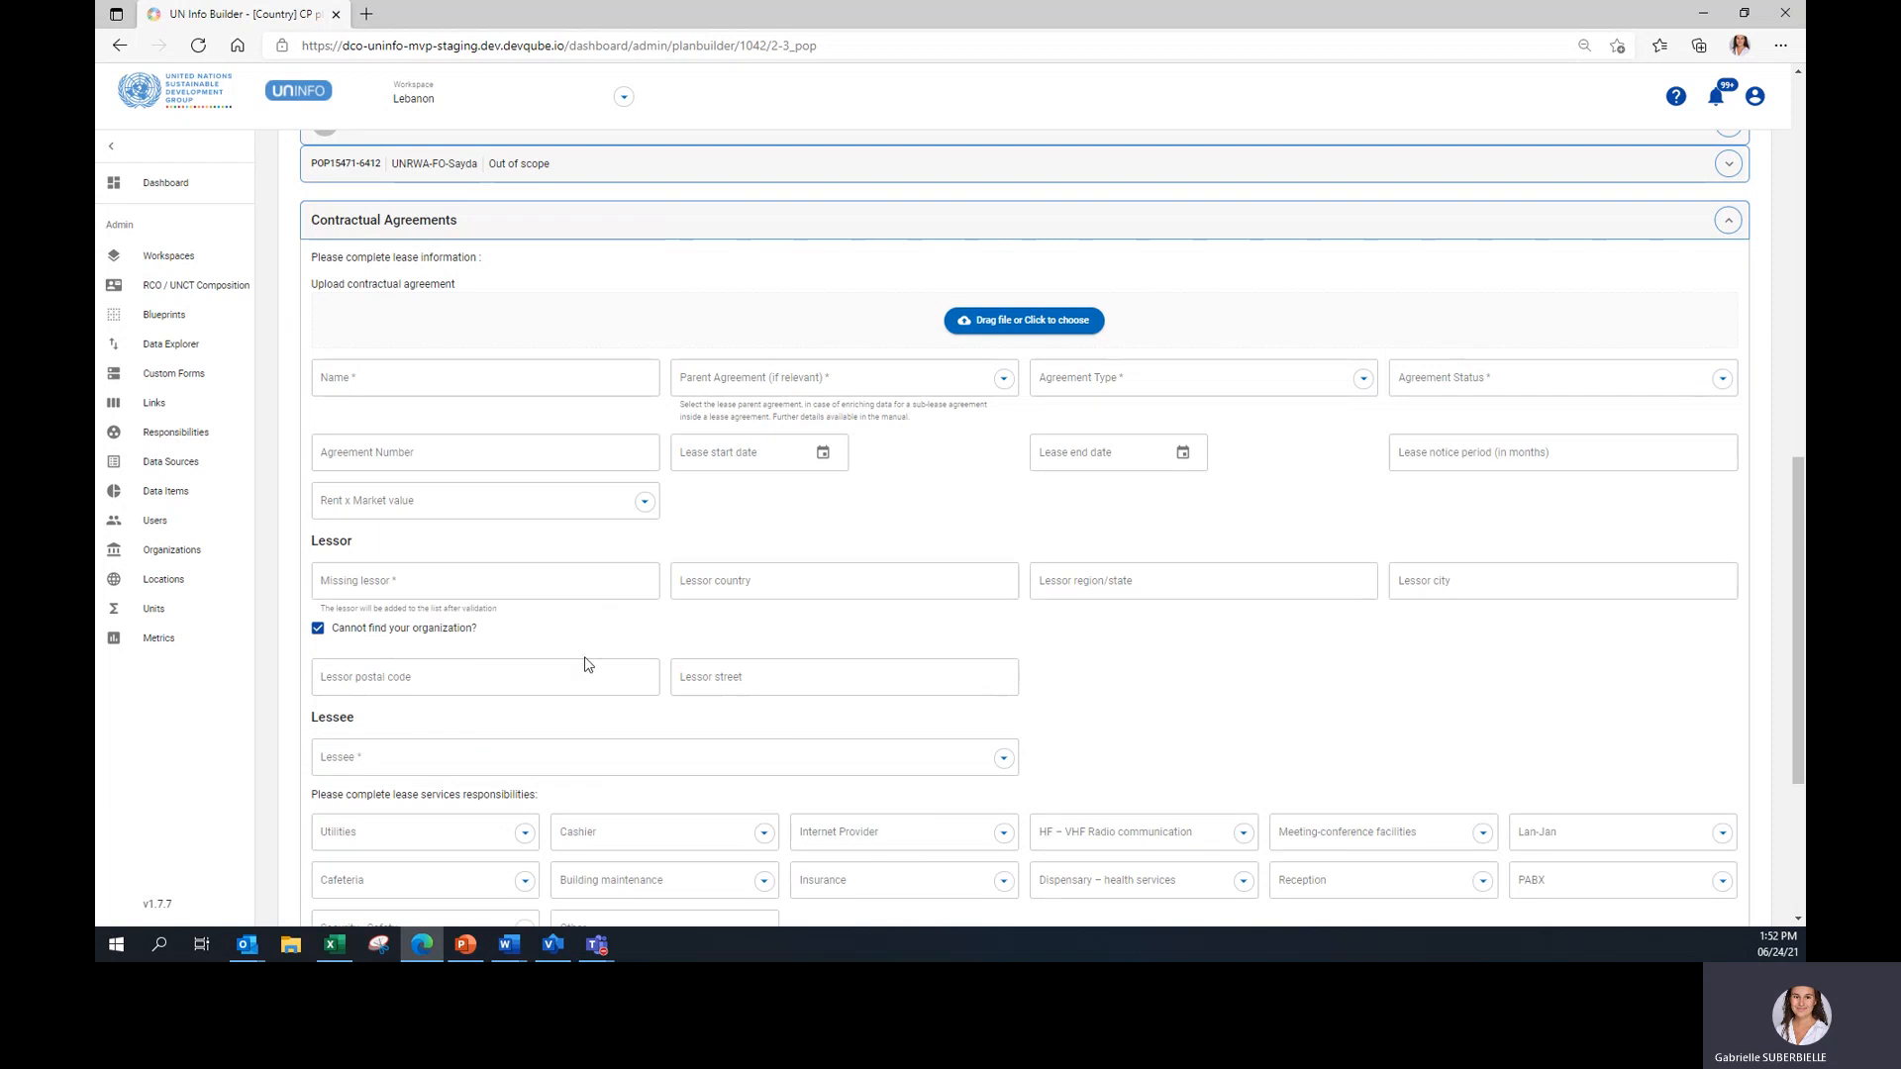
click(445, 627)
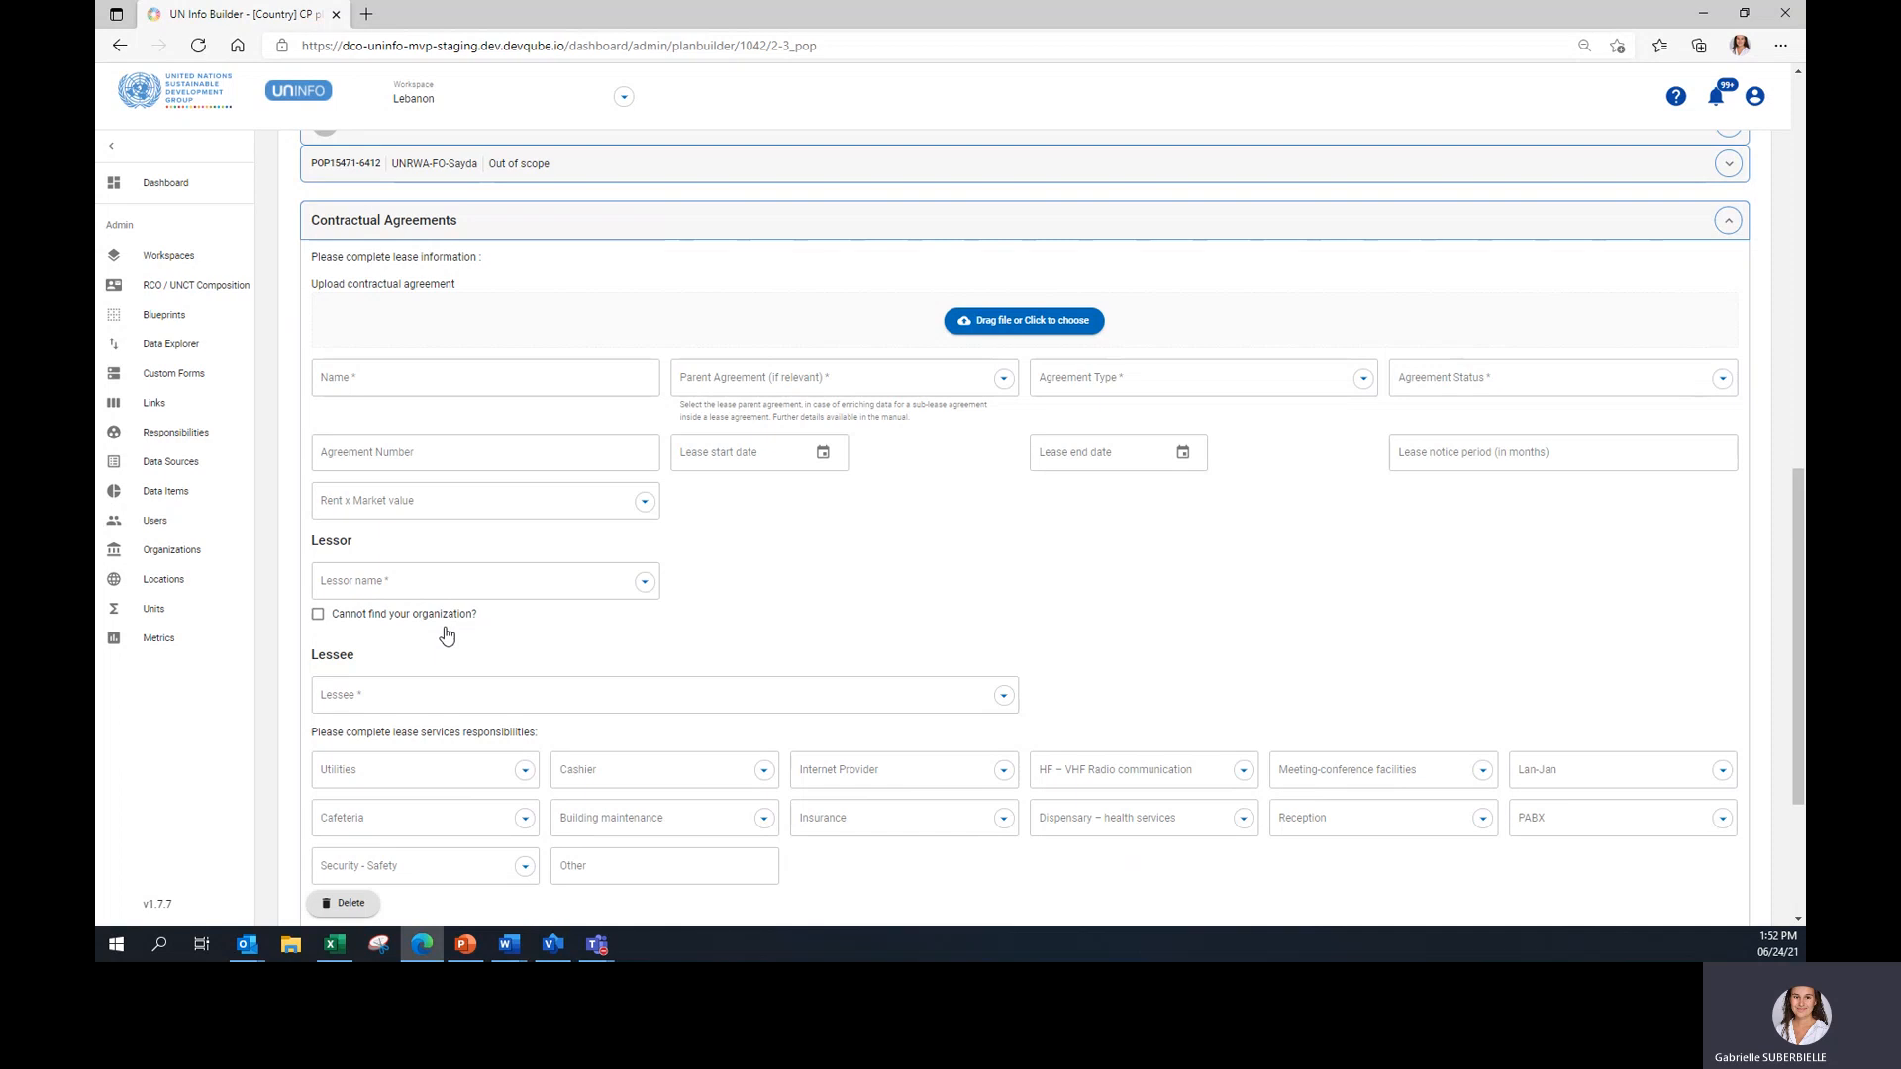
Review the selectable lessees and compare them with the occupants listed above the Contractual Agreements section
scroll(487, 706, down, 1)
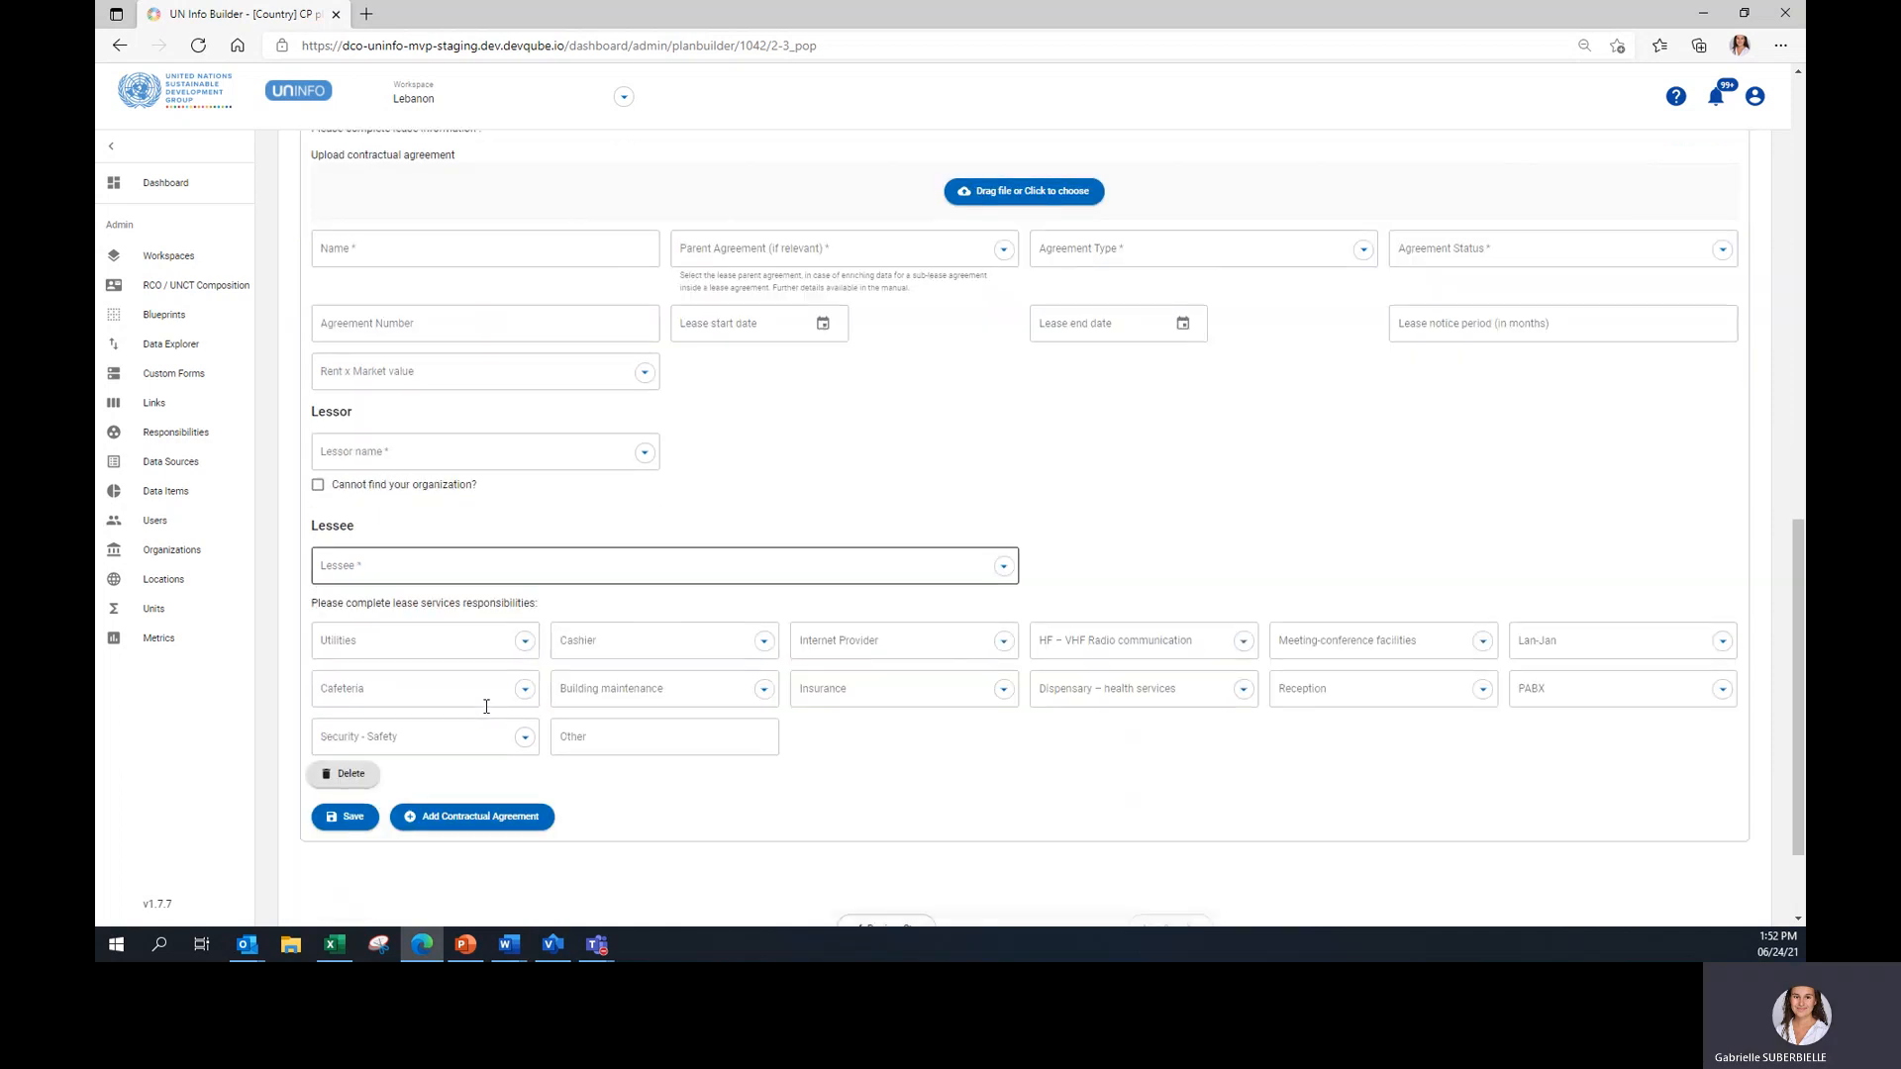
click(394, 571)
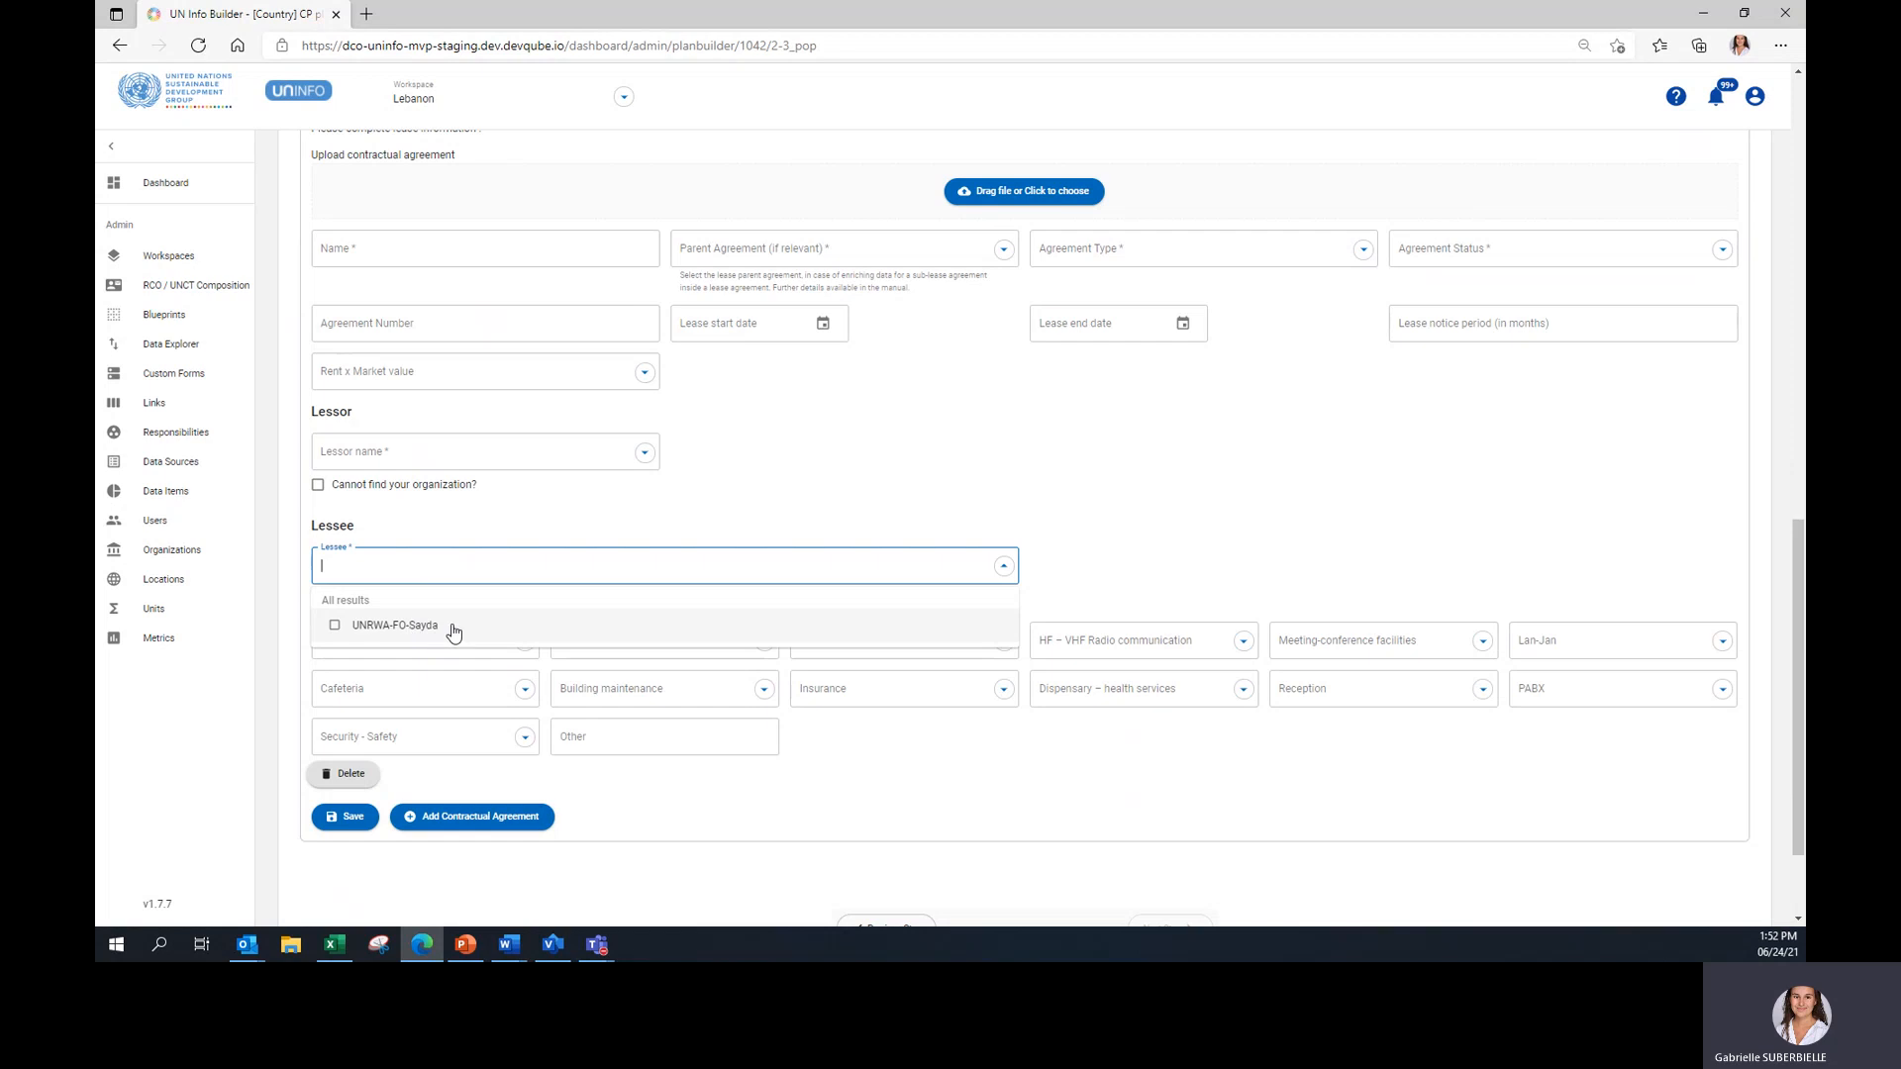
click(576, 517)
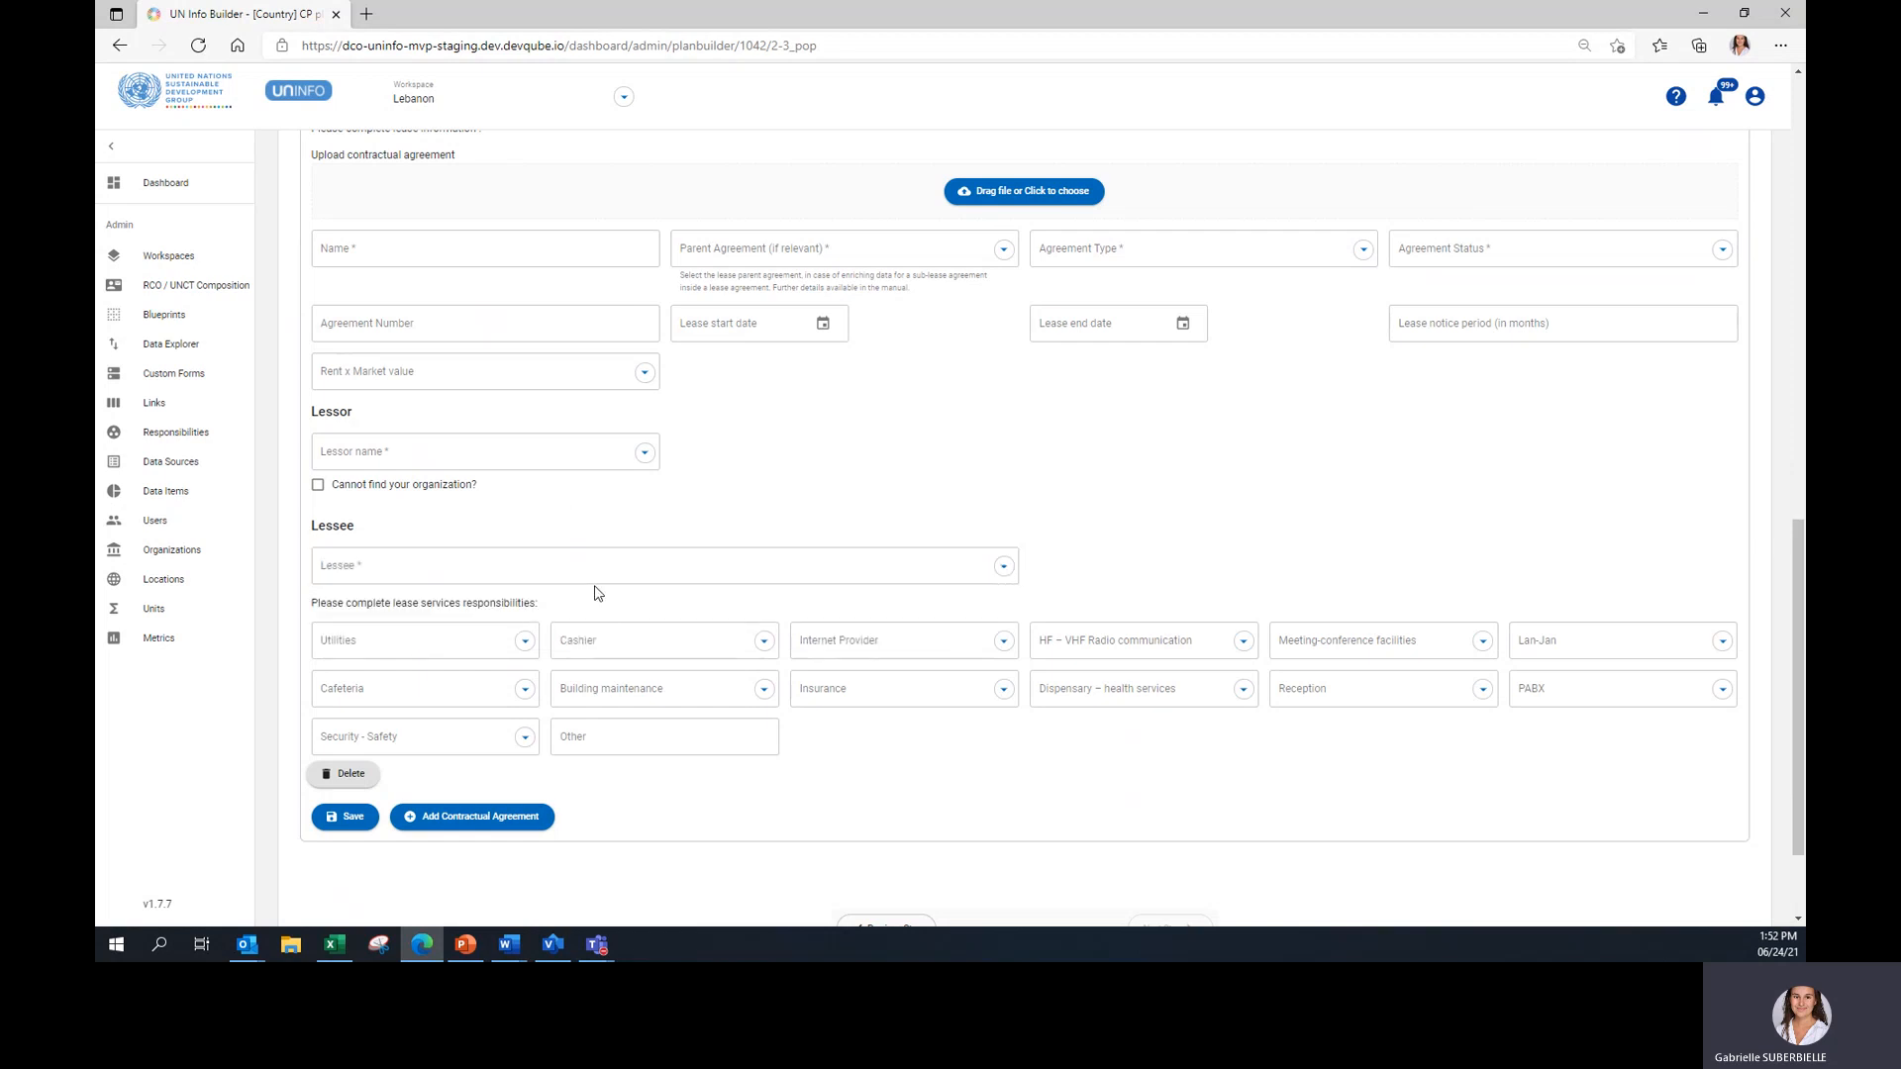
scroll(596, 589, up, 5)
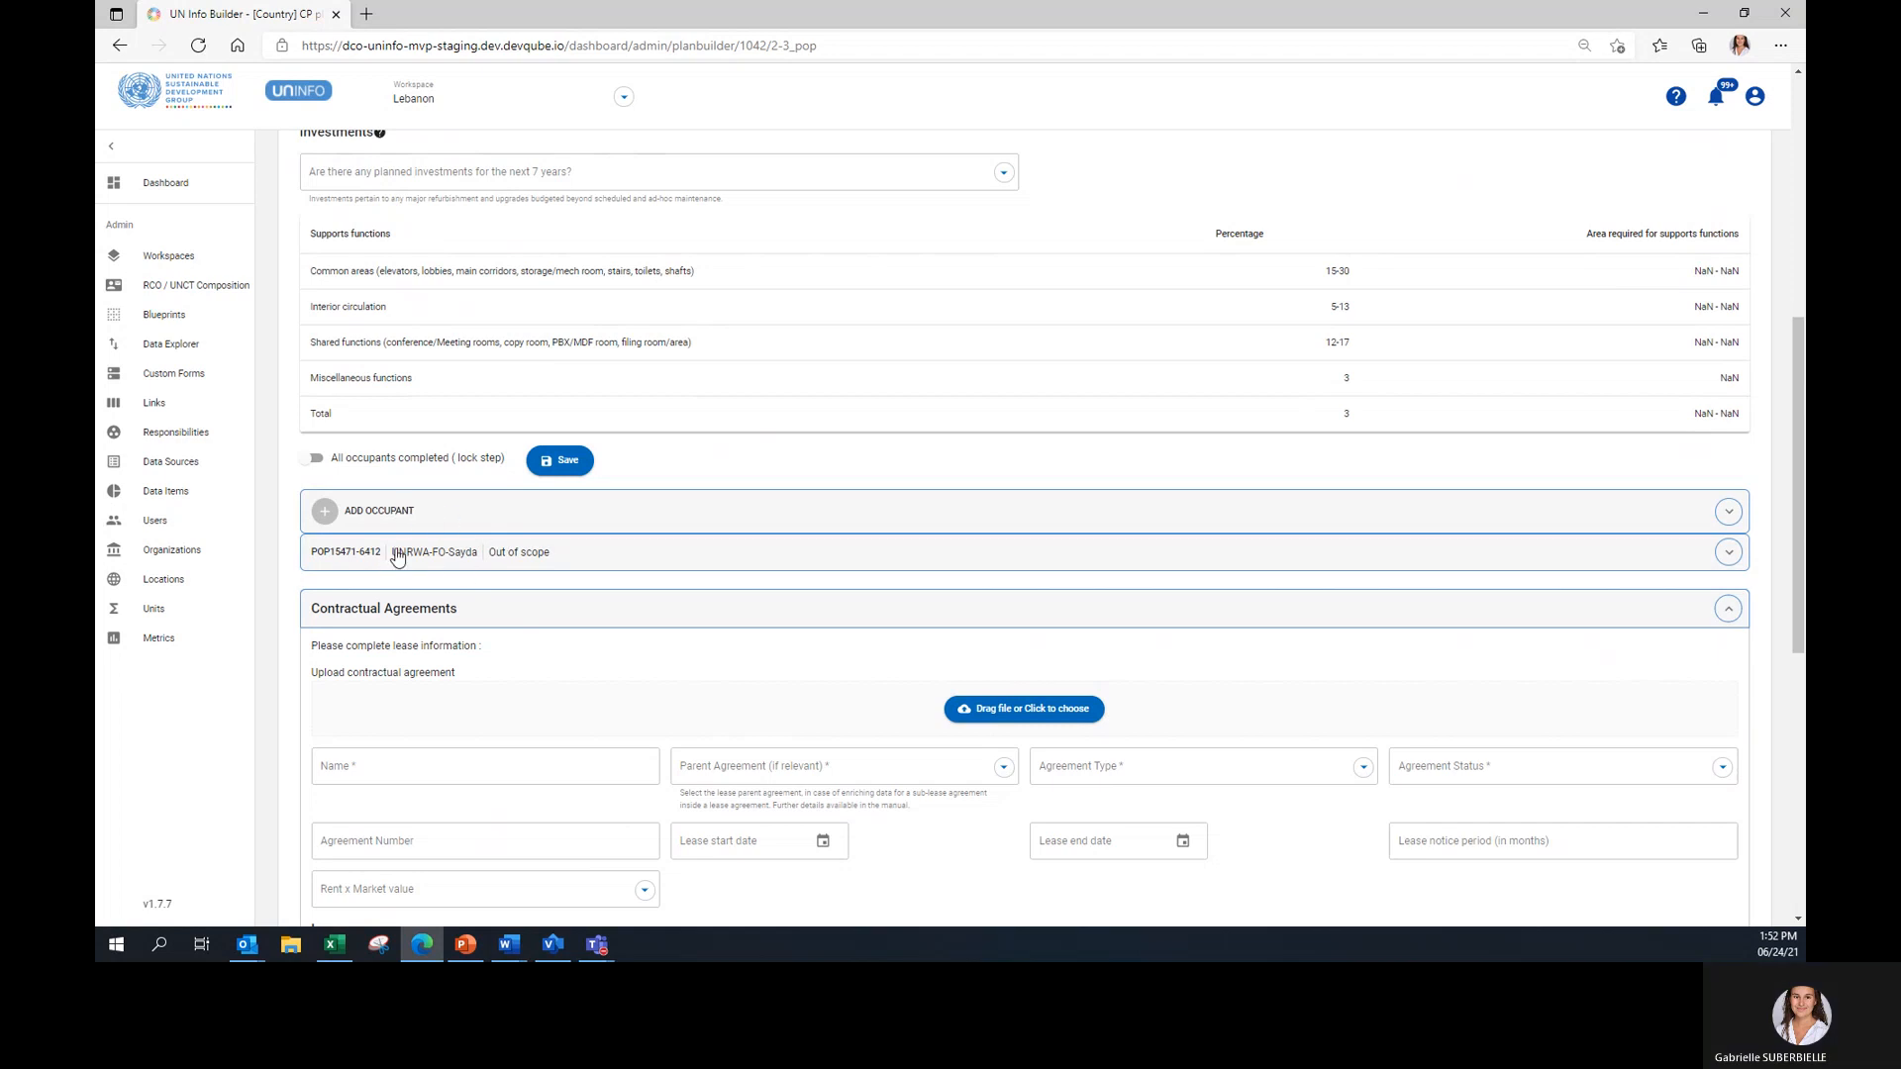
scroll(460, 528, down, 6)
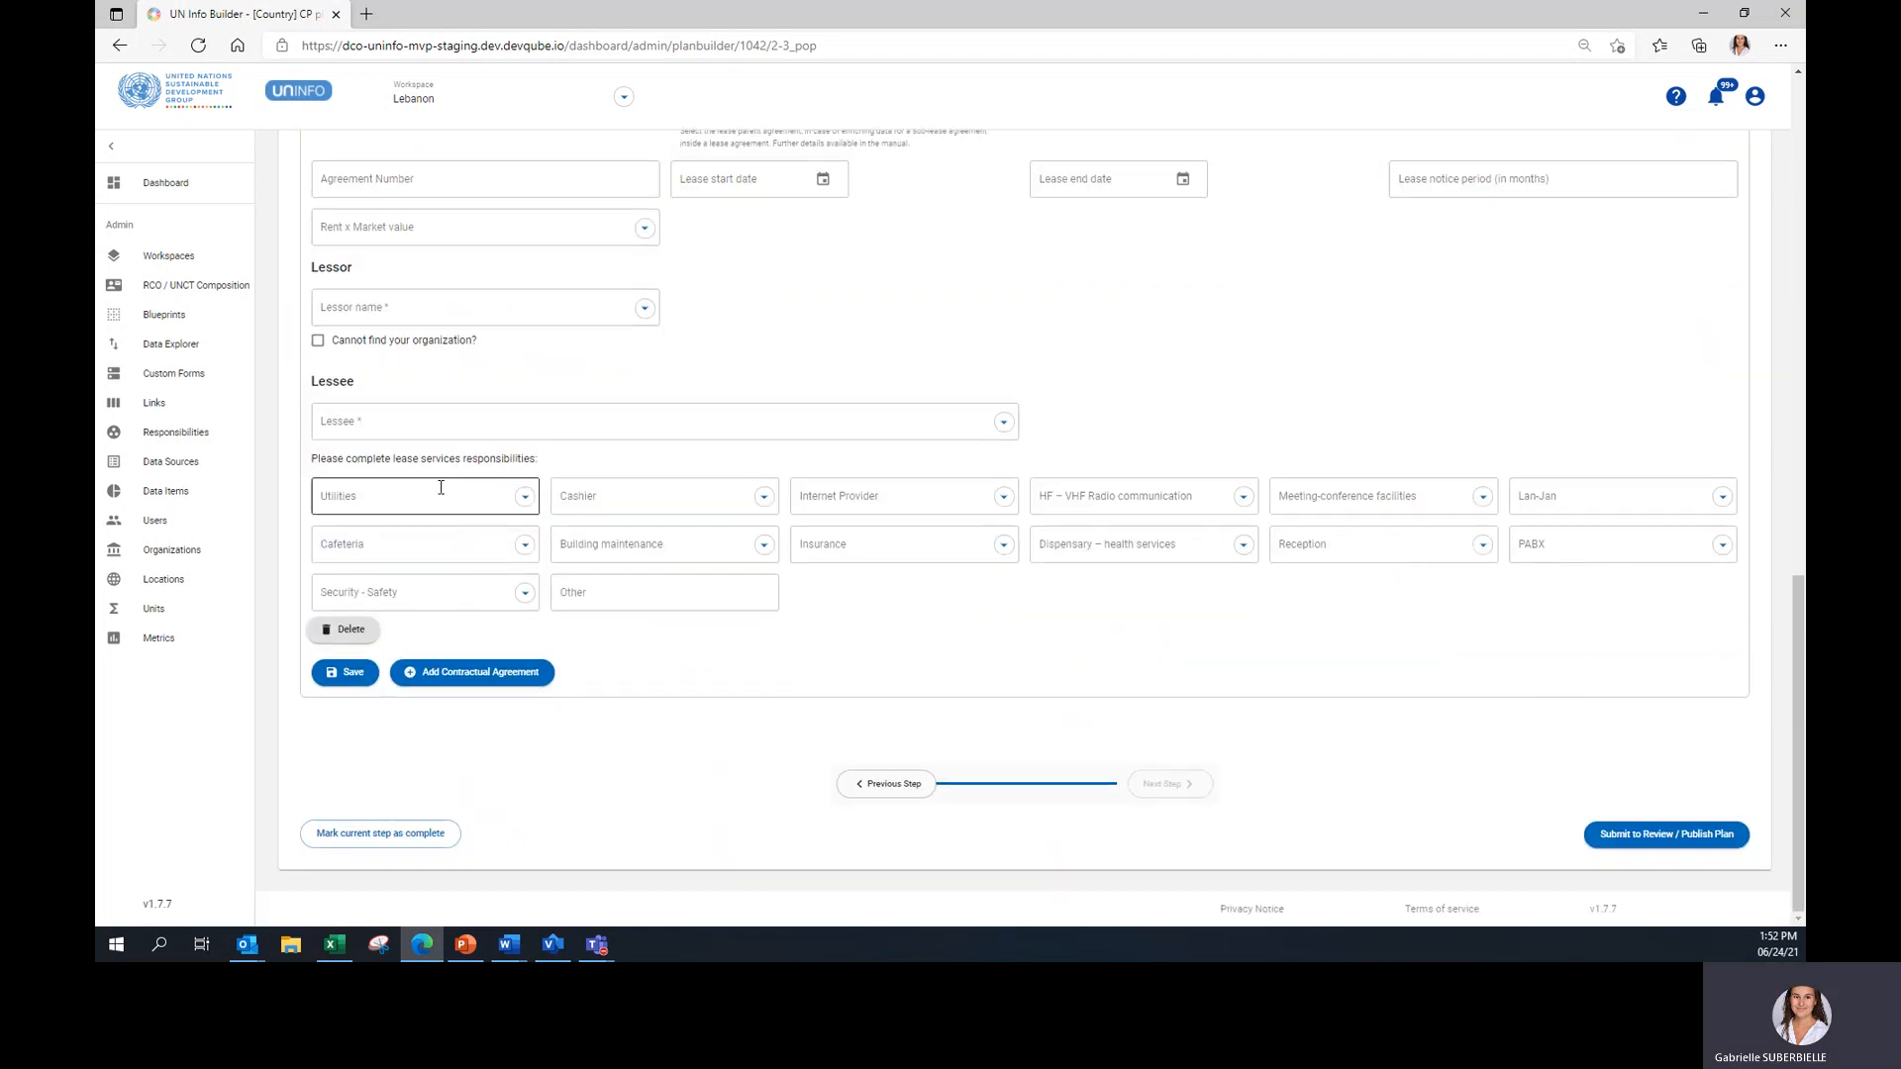
Examine the lease services responsibilities and the choices offered for Utilities without selecting one
drag(320, 459, 528, 462)
click(557, 464)
click(528, 488)
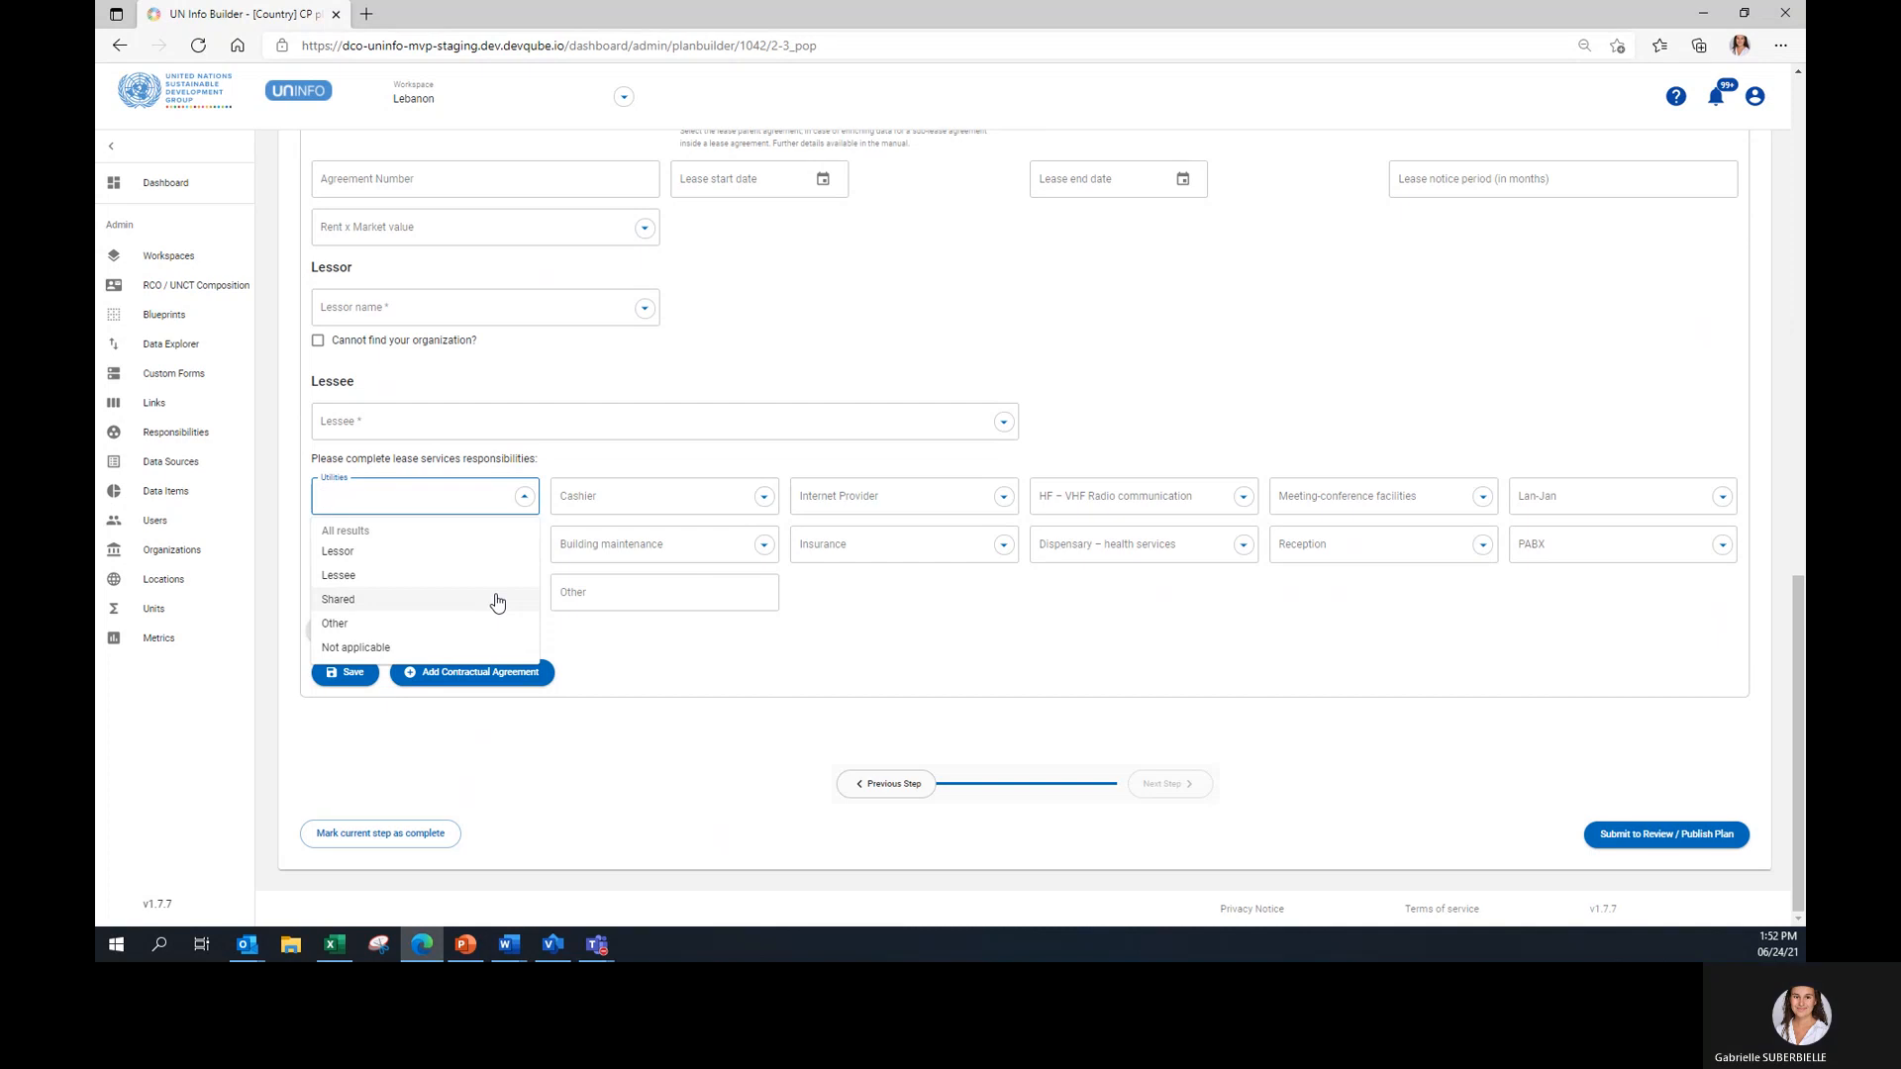
click(554, 473)
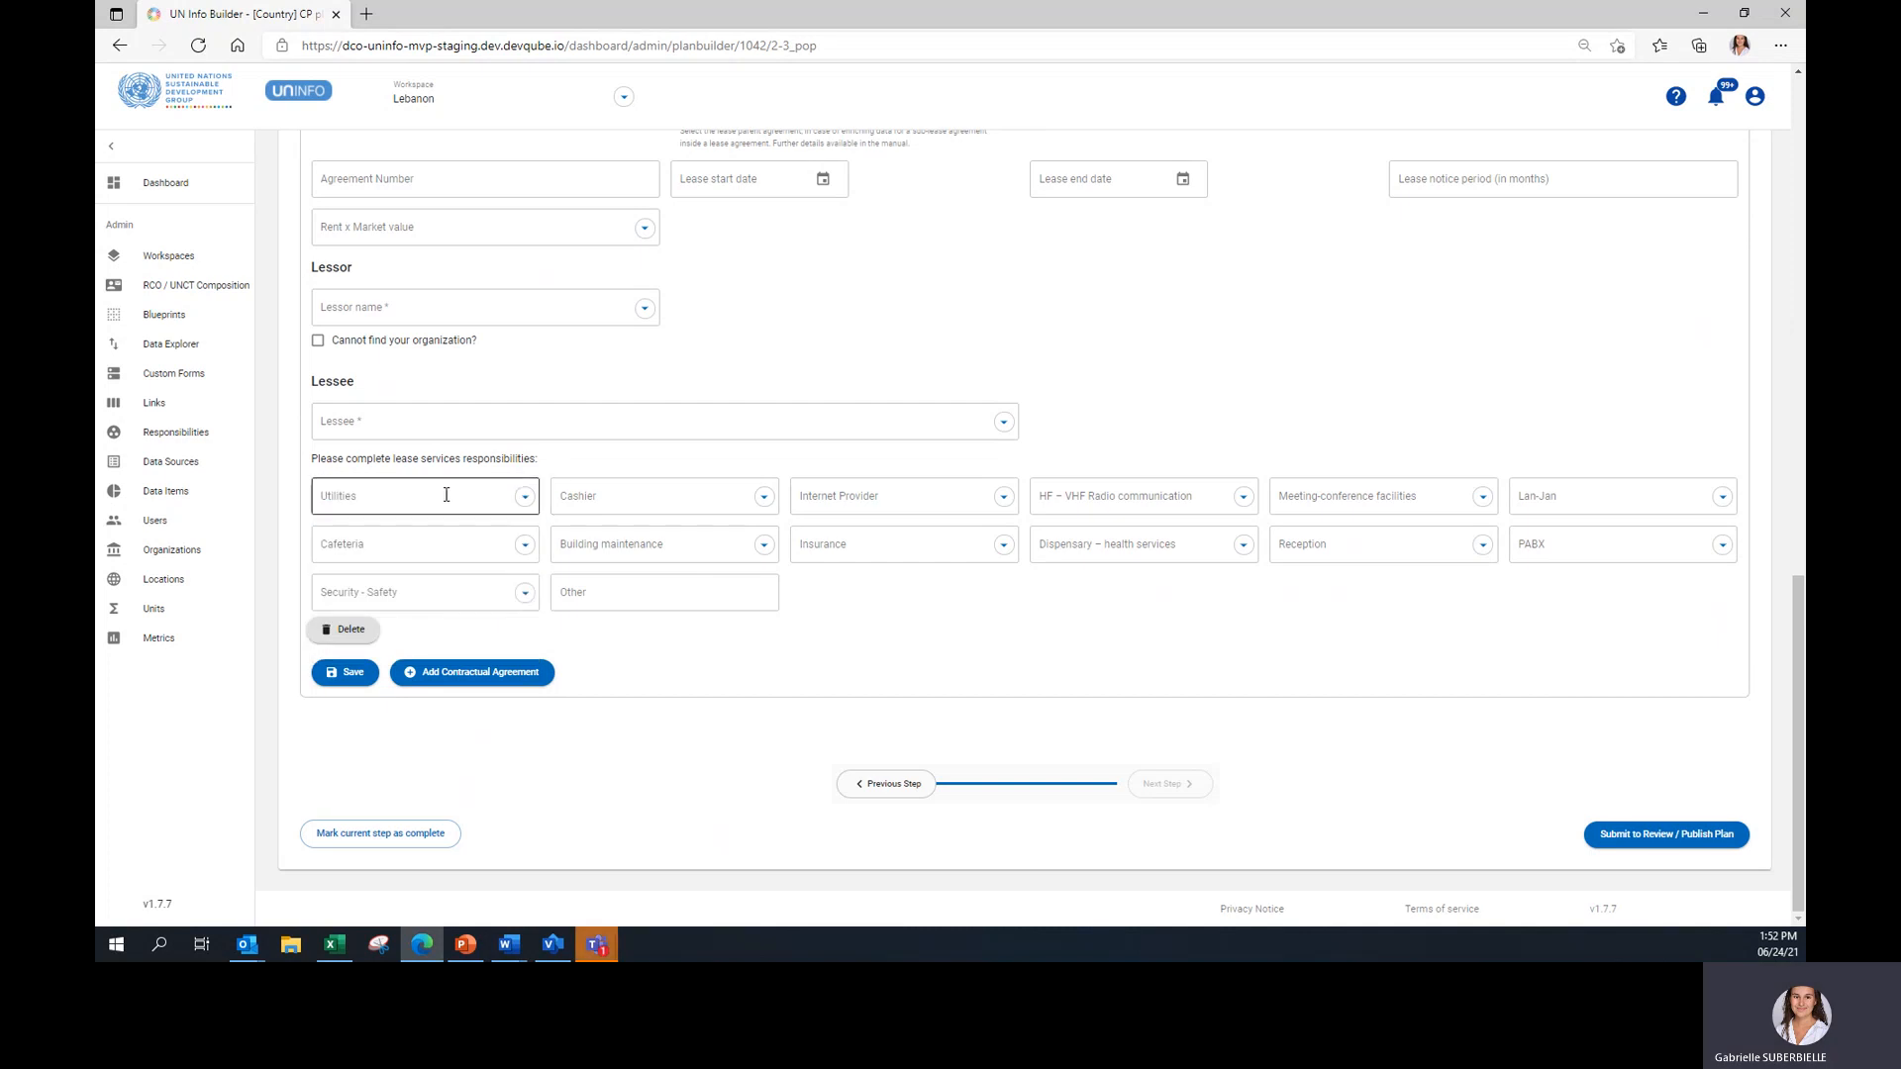
click(615, 499)
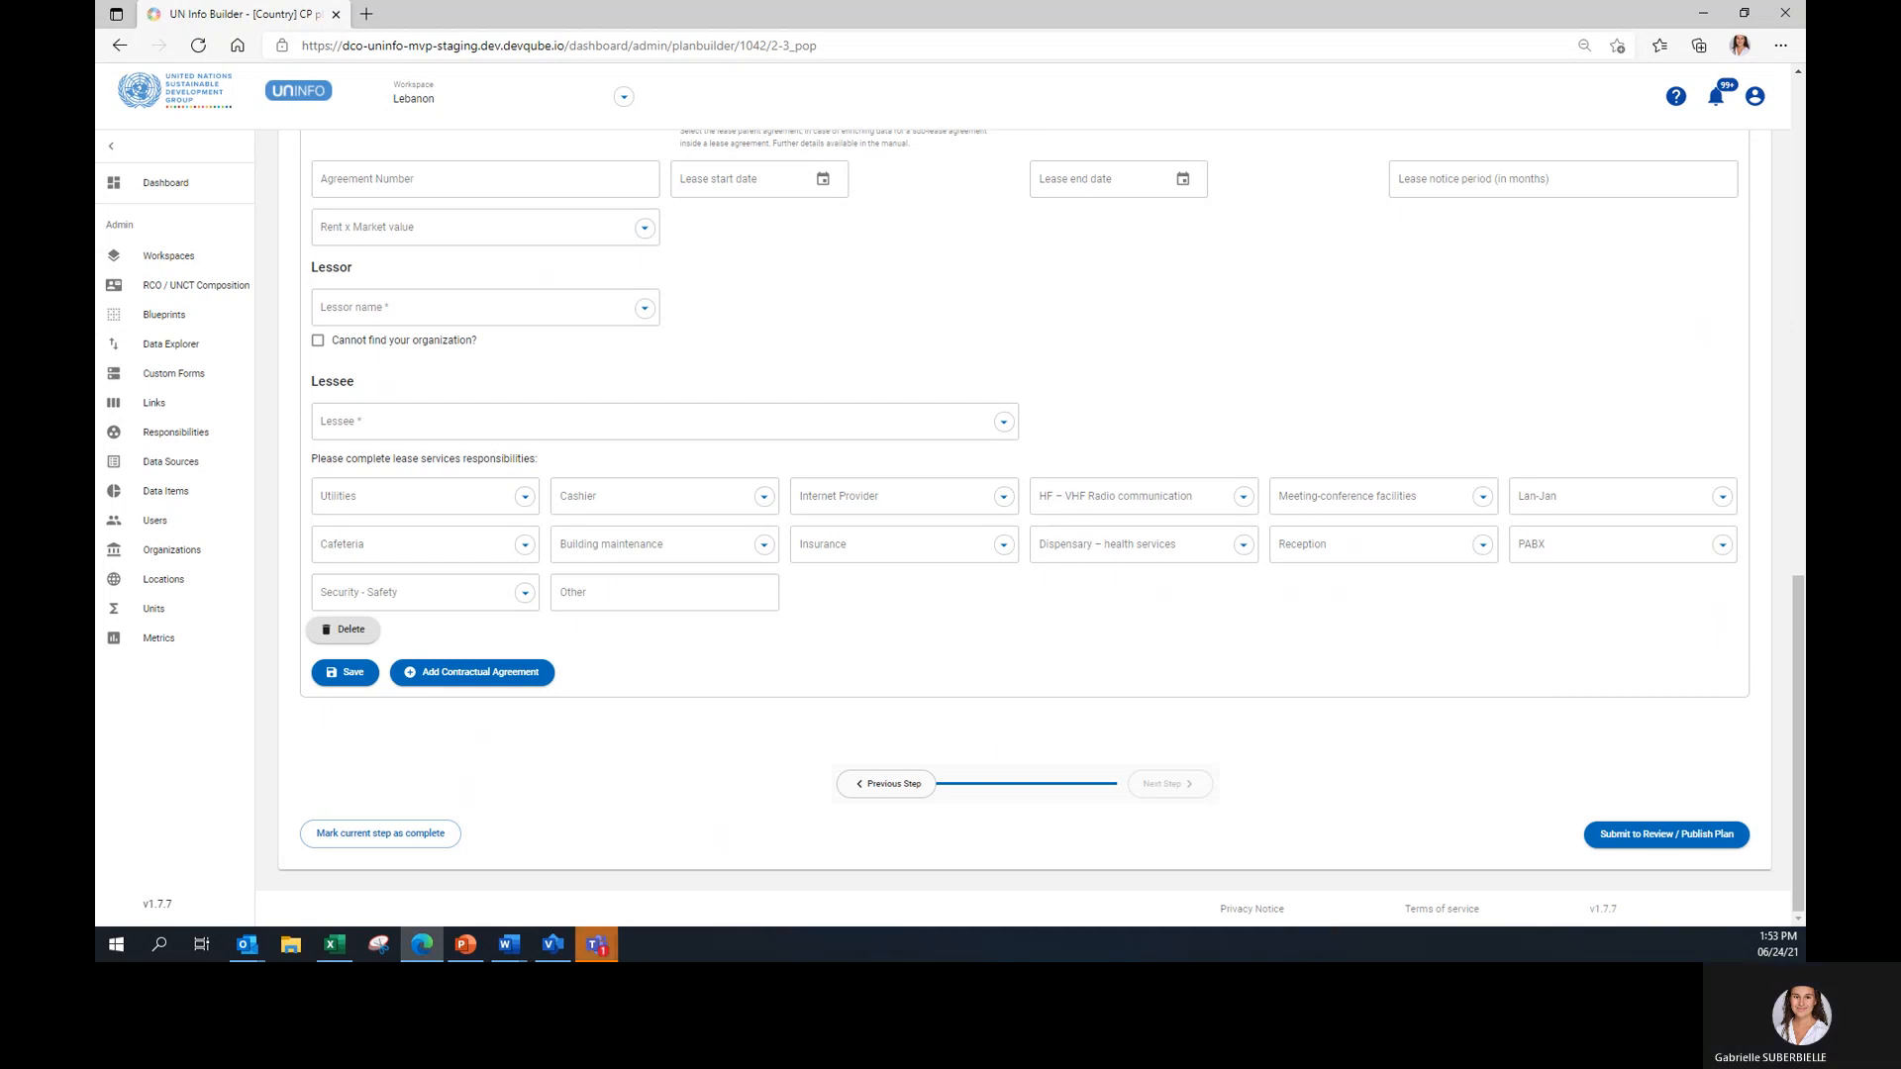
Go back to the occupant list and the beginning of the Contractual Agreements form
key(alt+Tab)
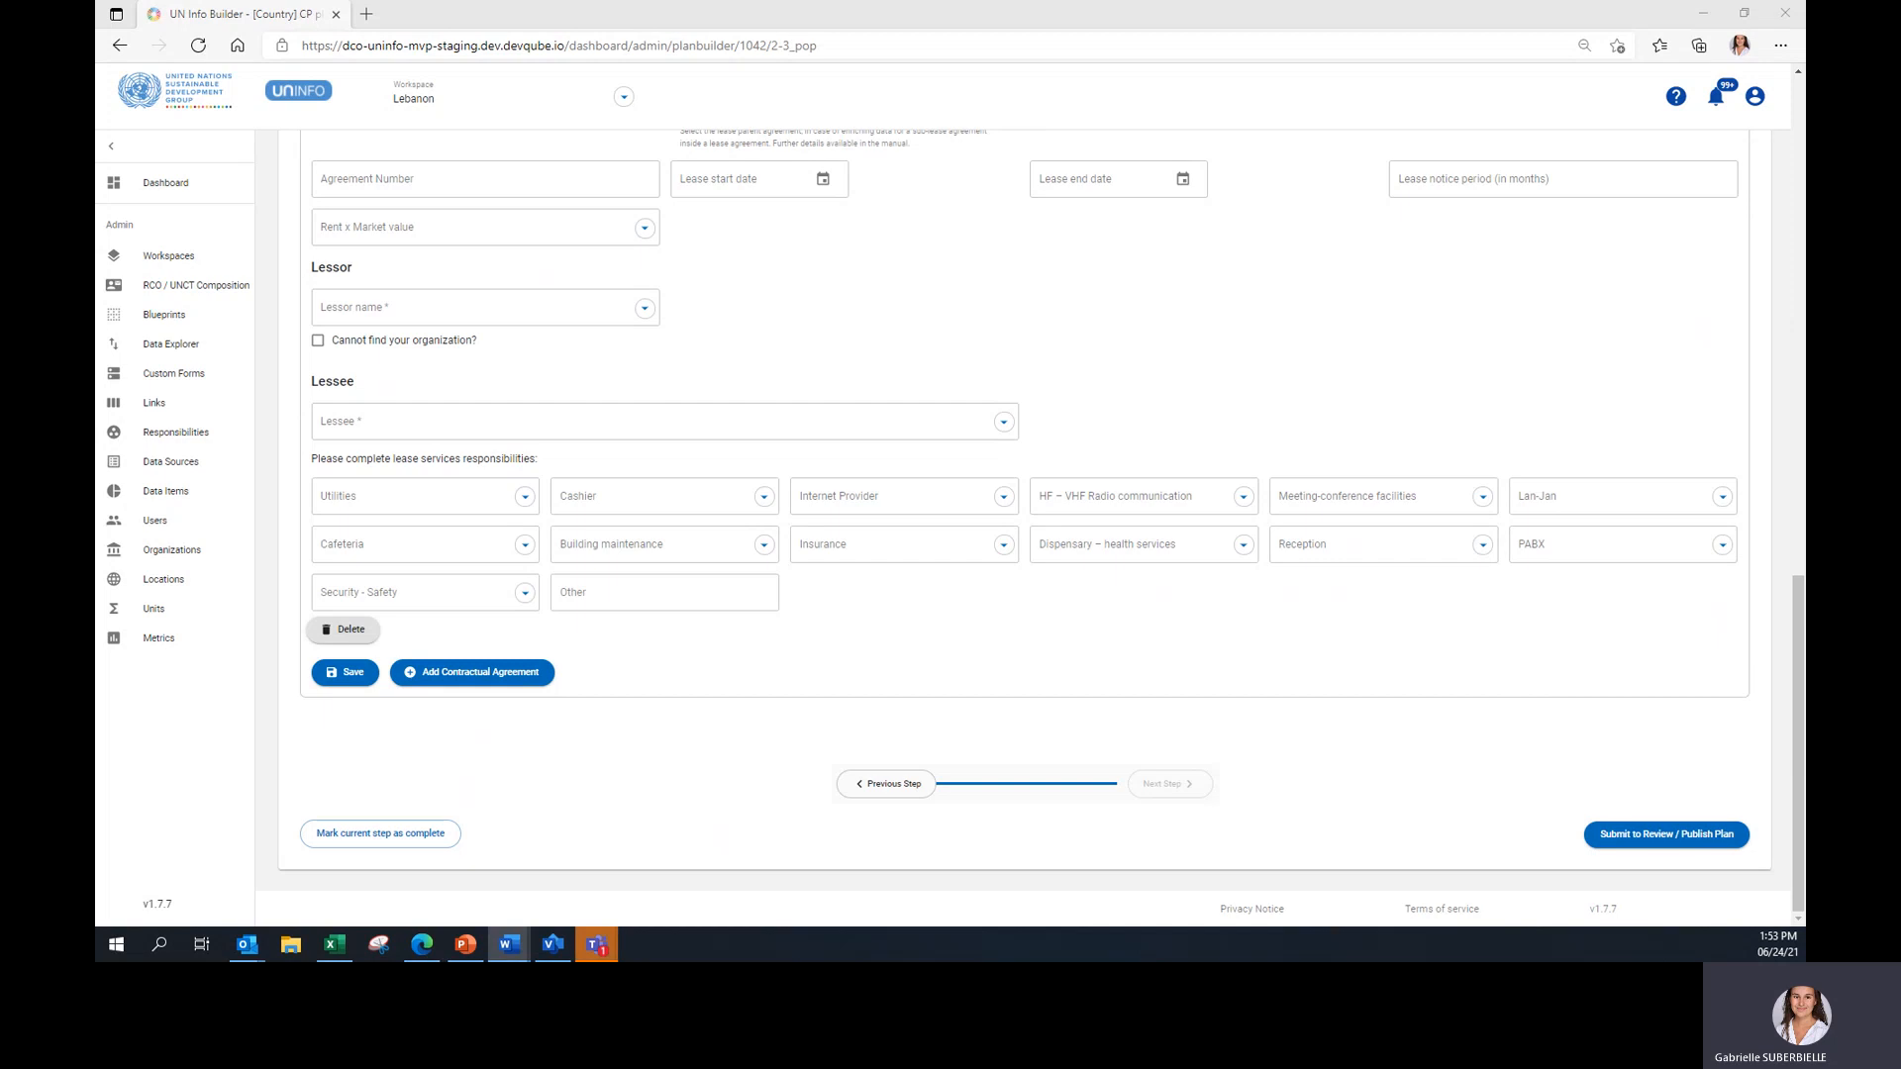
scroll(861, 675, up, 4)
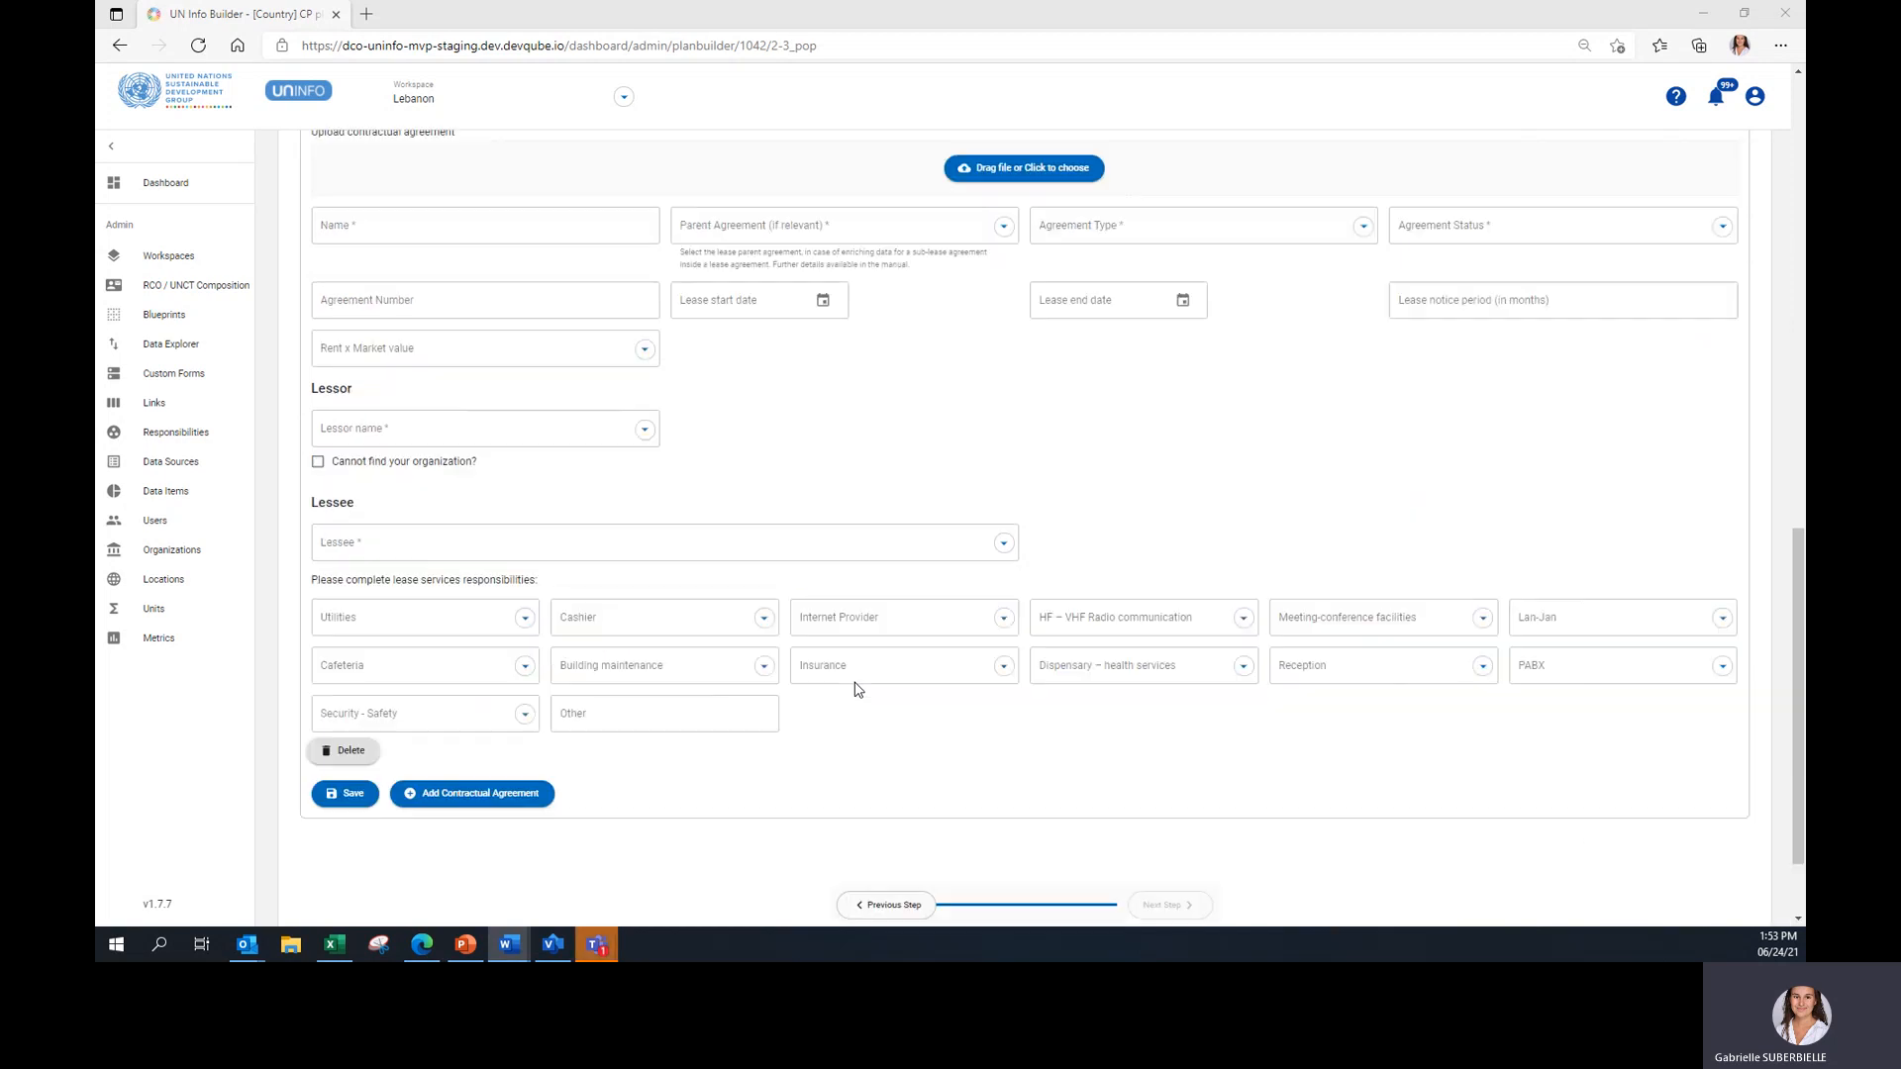
scroll(859, 649, up, 10)
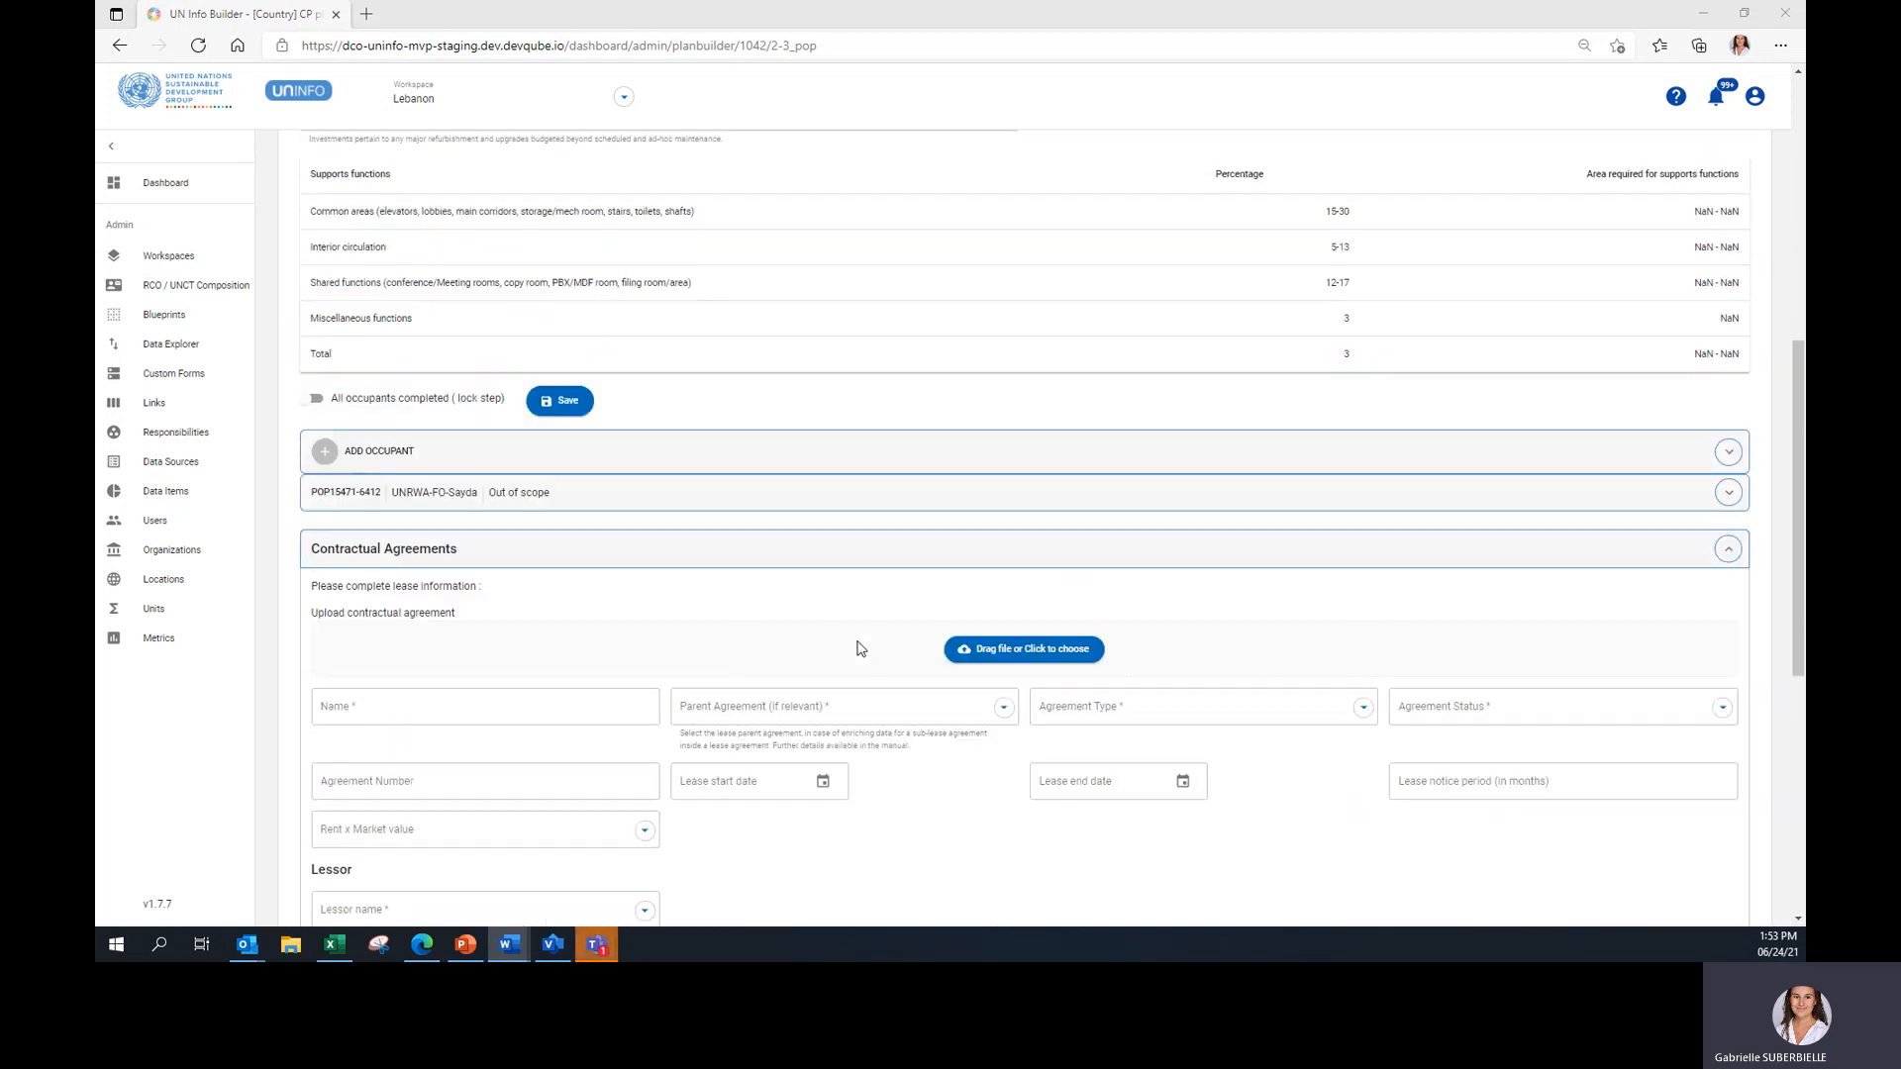